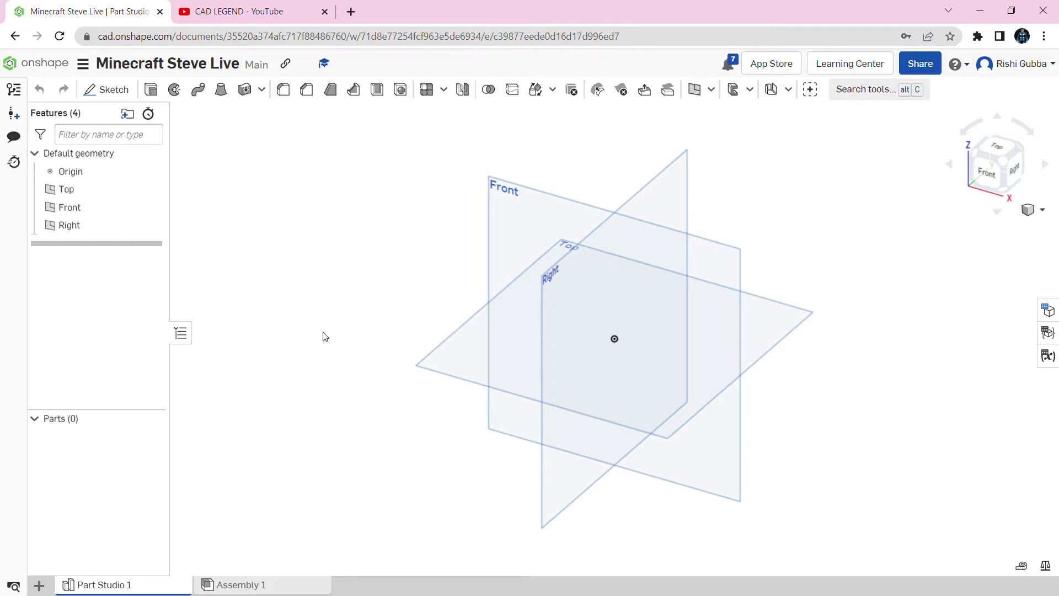
Step: Start a new sketch on the Top plane of the part studio
left_click(107, 89)
left_click(427, 355)
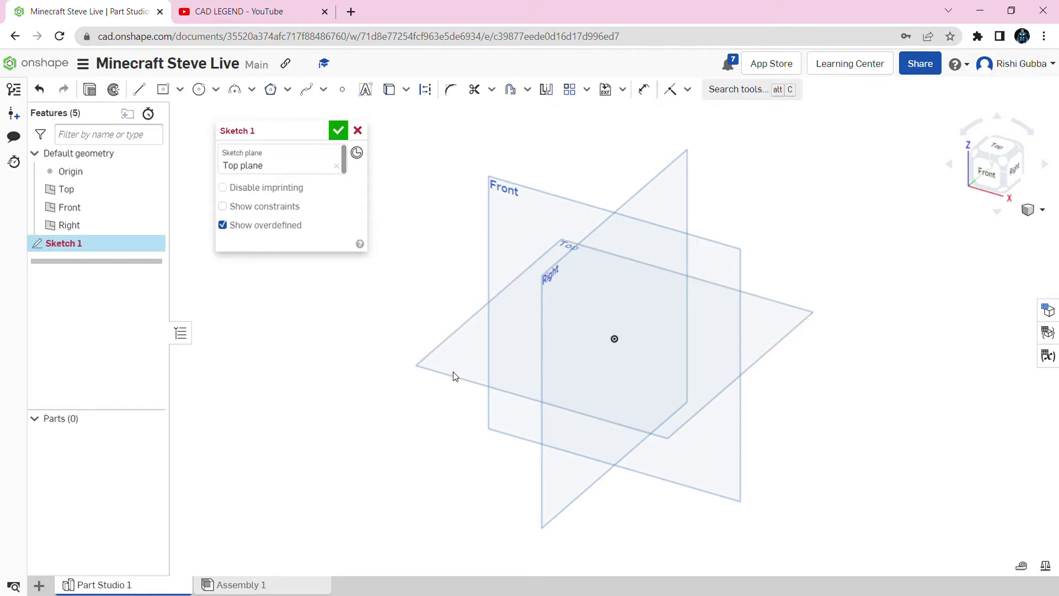
Step: Draw a centre-point square 2 in wide on the origin and finish Sketch 1
right_click(372, 354)
left_click(425, 471)
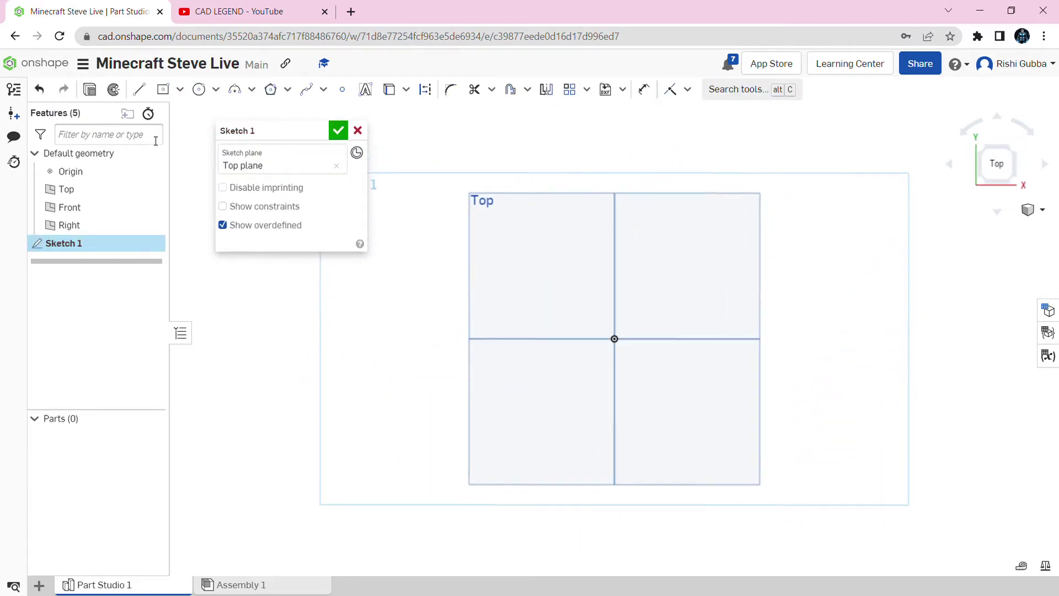
left_click(164, 91)
scroll(602, 336, "up", 3)
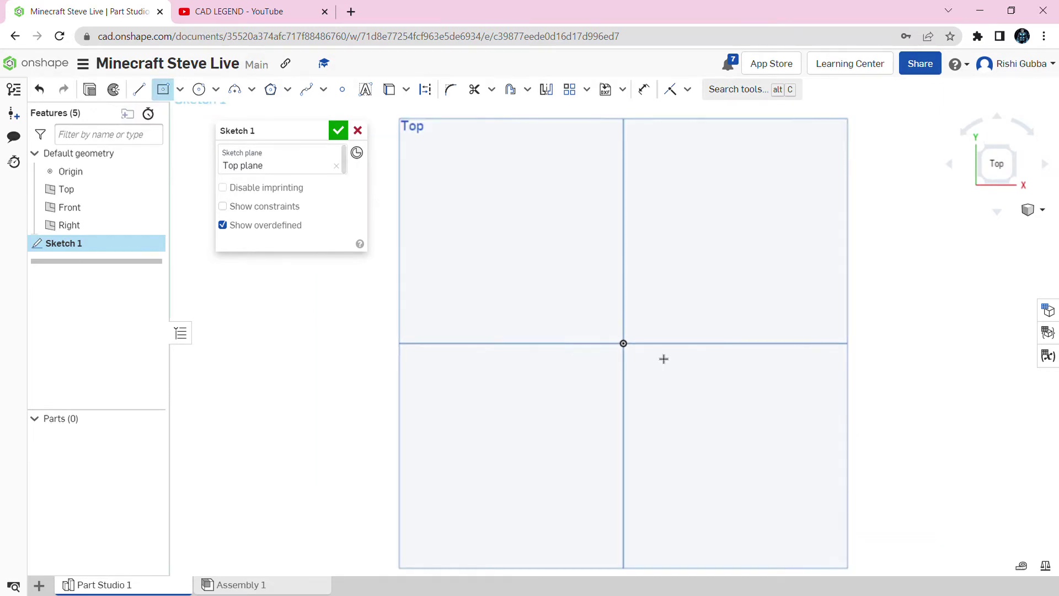
mouse_move(630, 350)
left_mouse_down()
mouse_move(720, 475)
mouse_move(749, 468)
mouse_move(730, 463)
mouse_move(716, 435)
mouse_move(736, 455)
left_mouse_up()
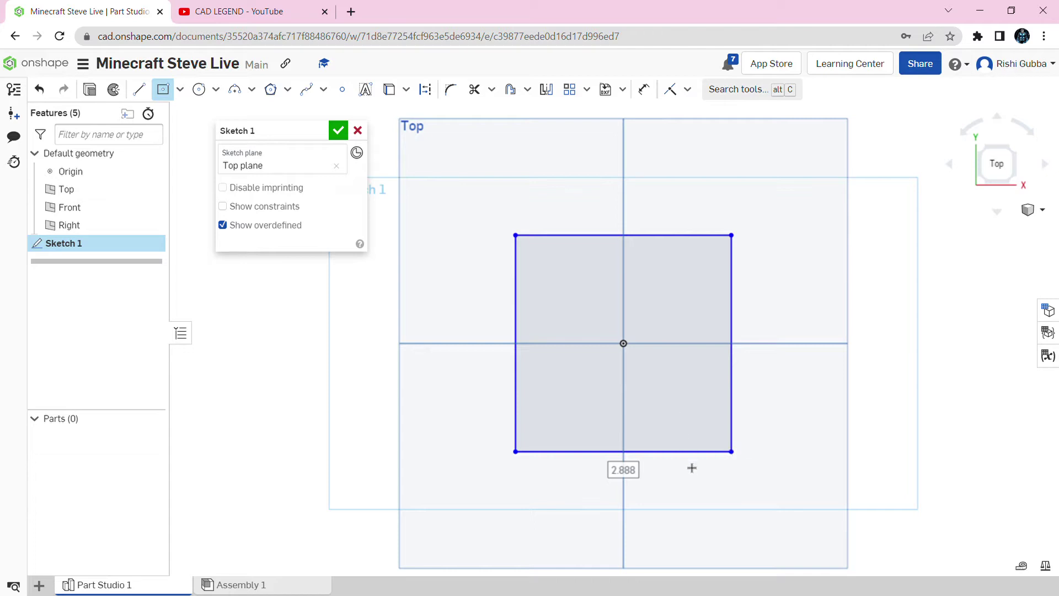
type("2")
key("Return")
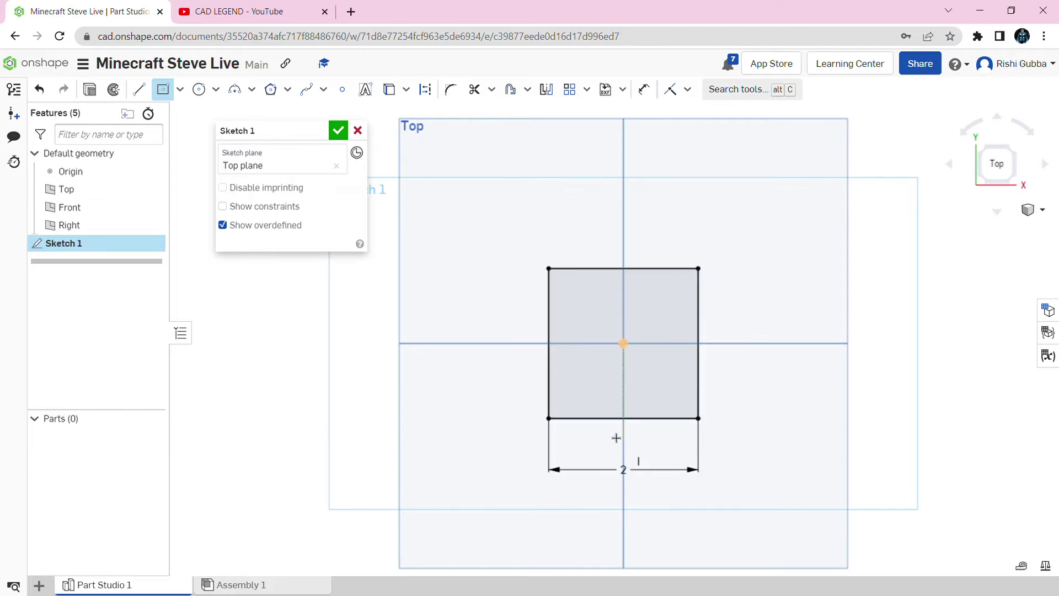
left_click(346, 130)
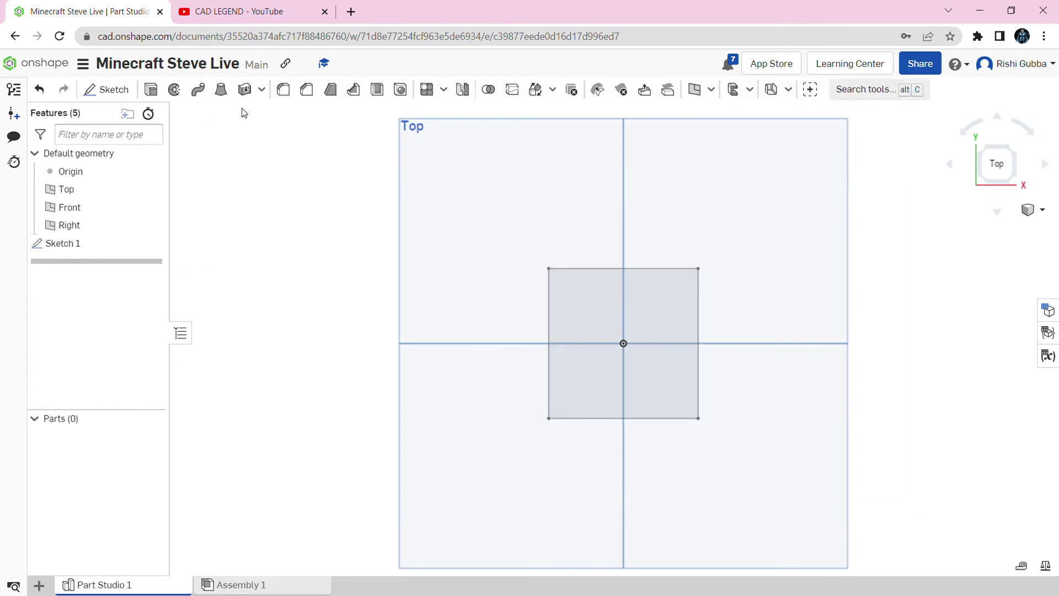
Step: Extrude the square sketch 2 in deep into the cube Part 1
left_click(151, 90)
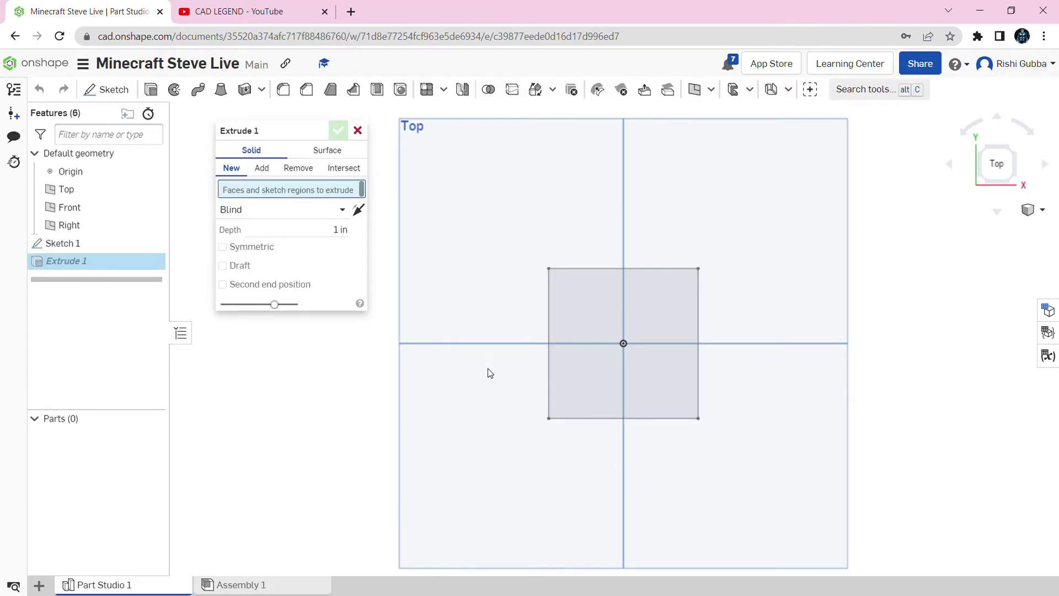
left_click(580, 305)
right_click_drag(580, 305, 584, 268)
left_click(350, 247)
type("2")
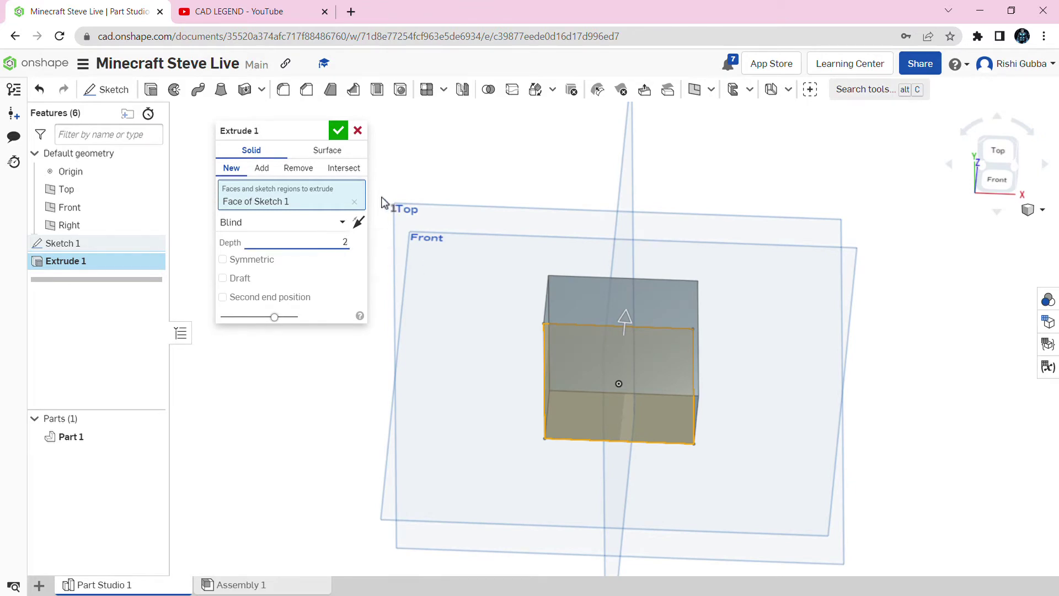
left_click(338, 130)
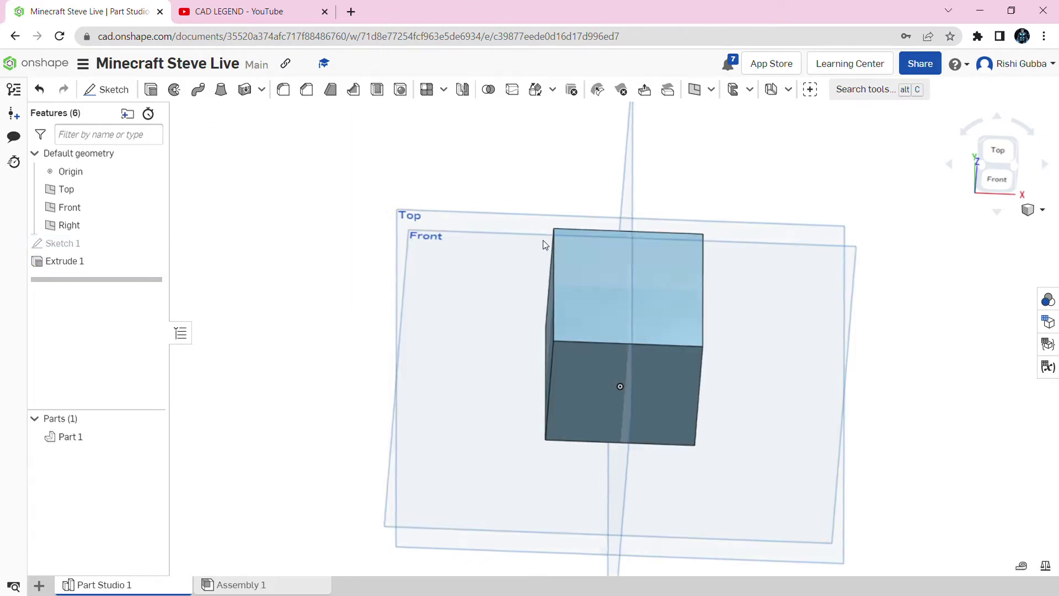
right_click_drag(474, 243, 522, 217)
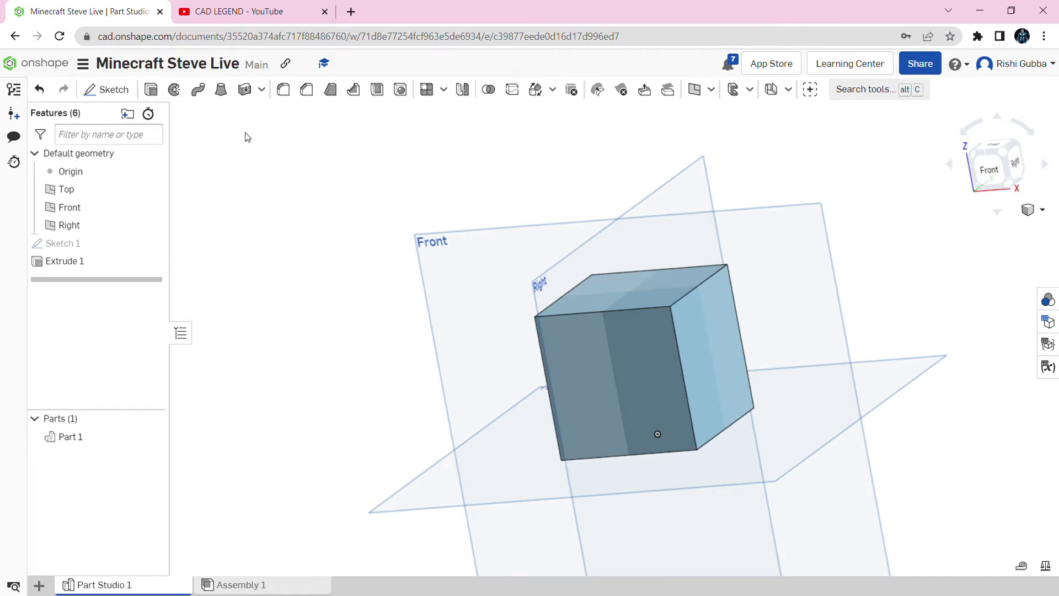
left_click(150, 89)
right_click_drag(554, 251, 560, 162)
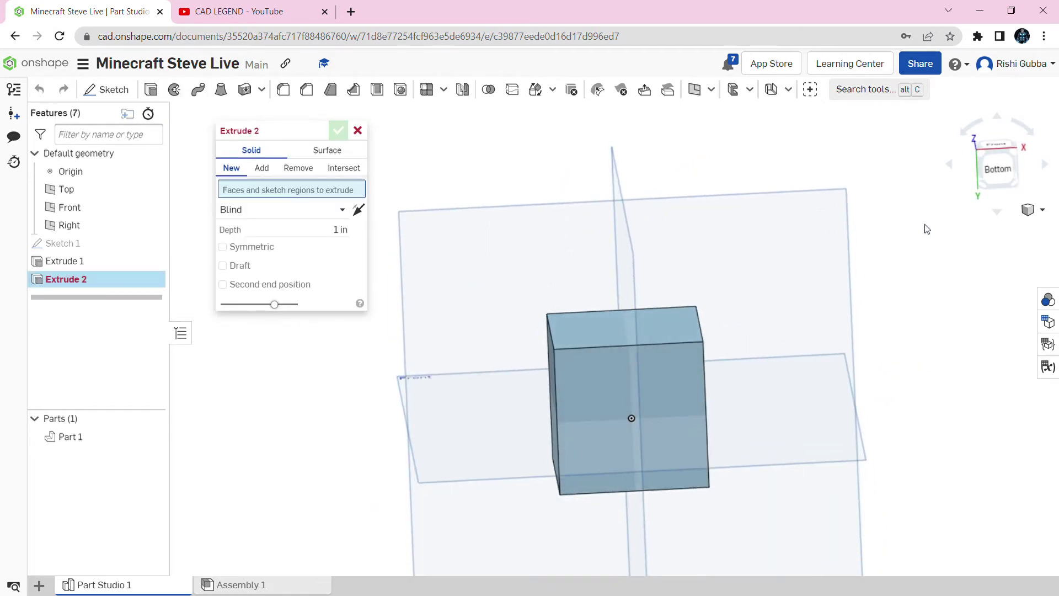
Step: Extrude the cube's bottom face 4 in downward as a new part, Part 2
left_click(993, 181)
left_click(597, 277)
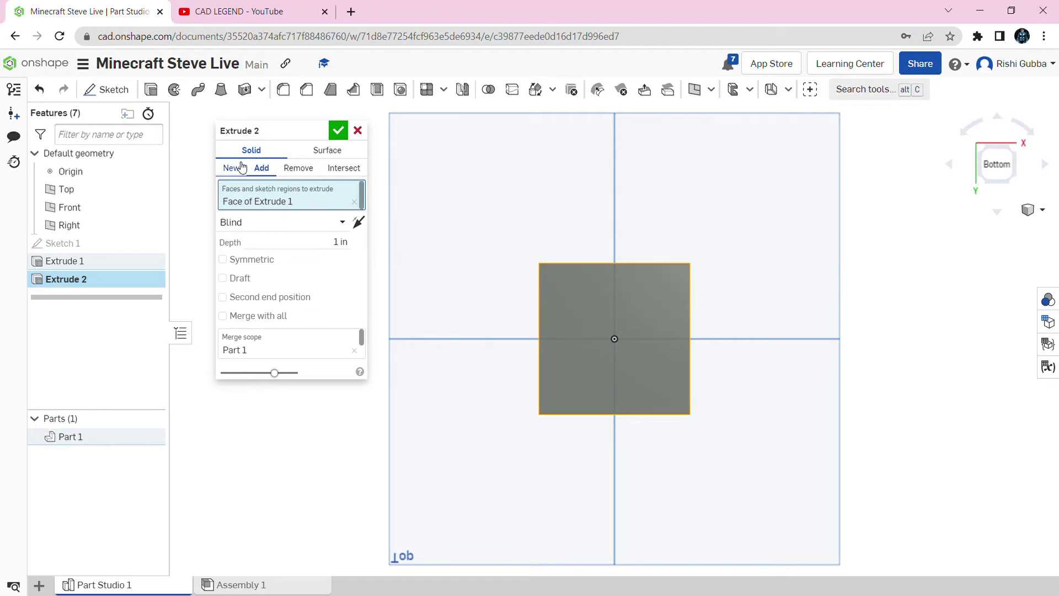
left_click(225, 169)
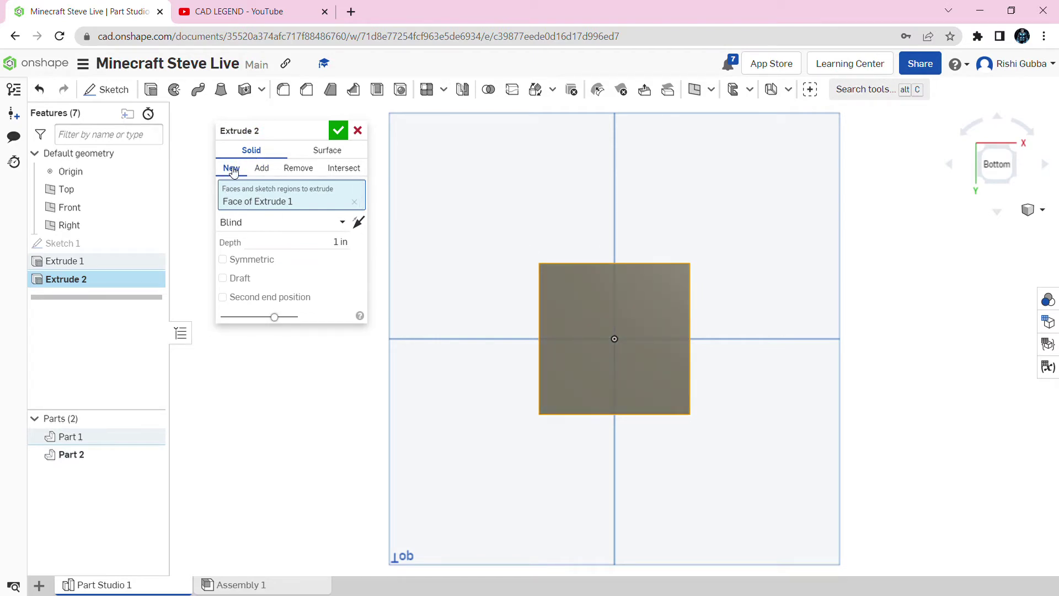
left_click(295, 244)
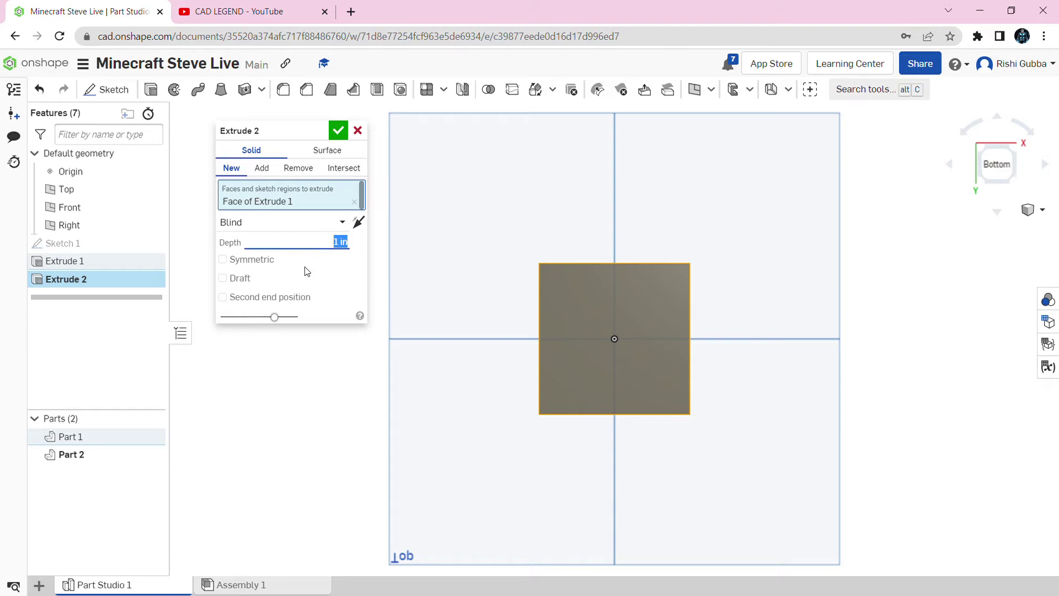
type("4")
key("Return")
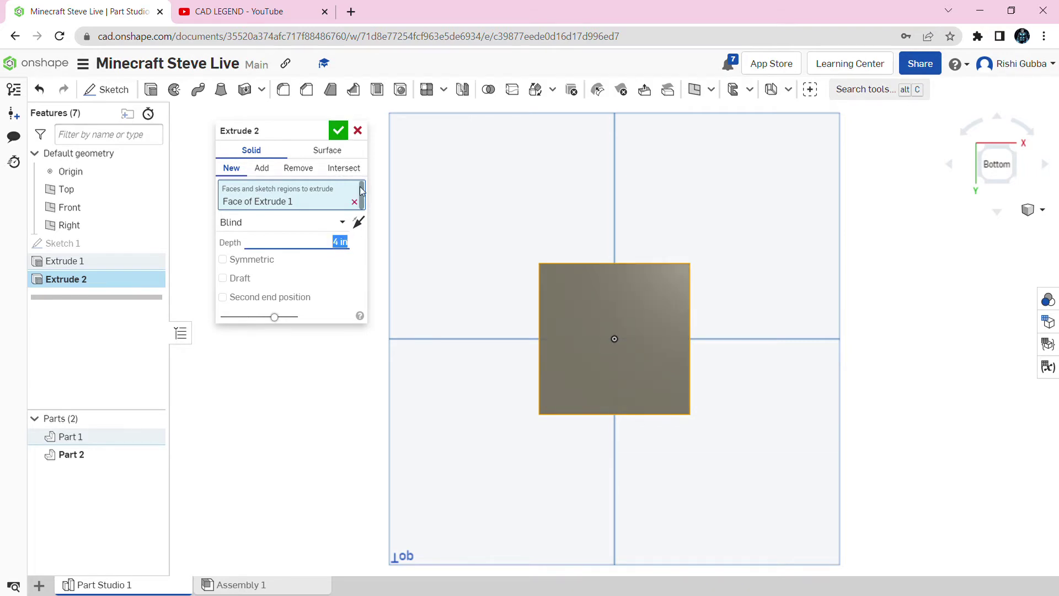
right_click_drag(501, 314, 491, 182)
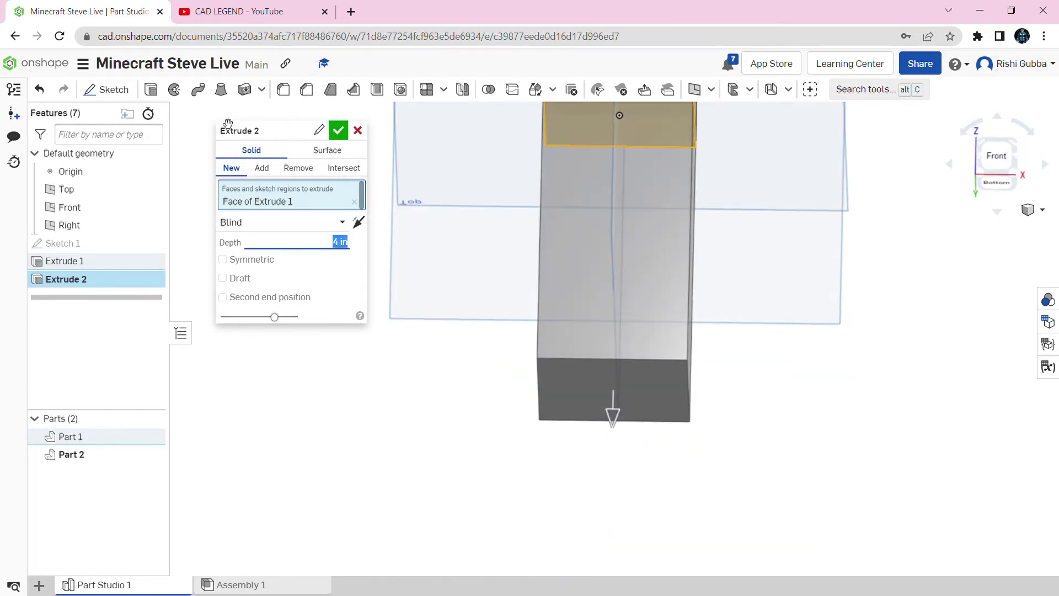
left_click(338, 131)
middle_click_drag(487, 292, 483, 343)
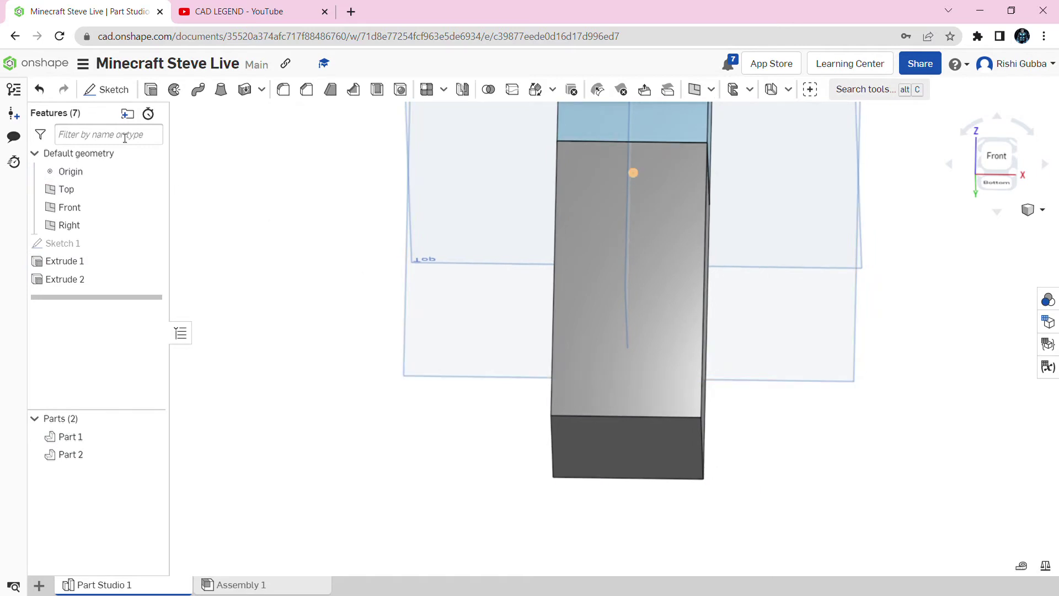
left_click(119, 93)
Step: On the body block's right side face, draw a line from its top corner to the bottom edge
mouse_move(685, 279)
right_mouse_down()
mouse_move(789, 310)
mouse_move(746, 312)
right_mouse_up()
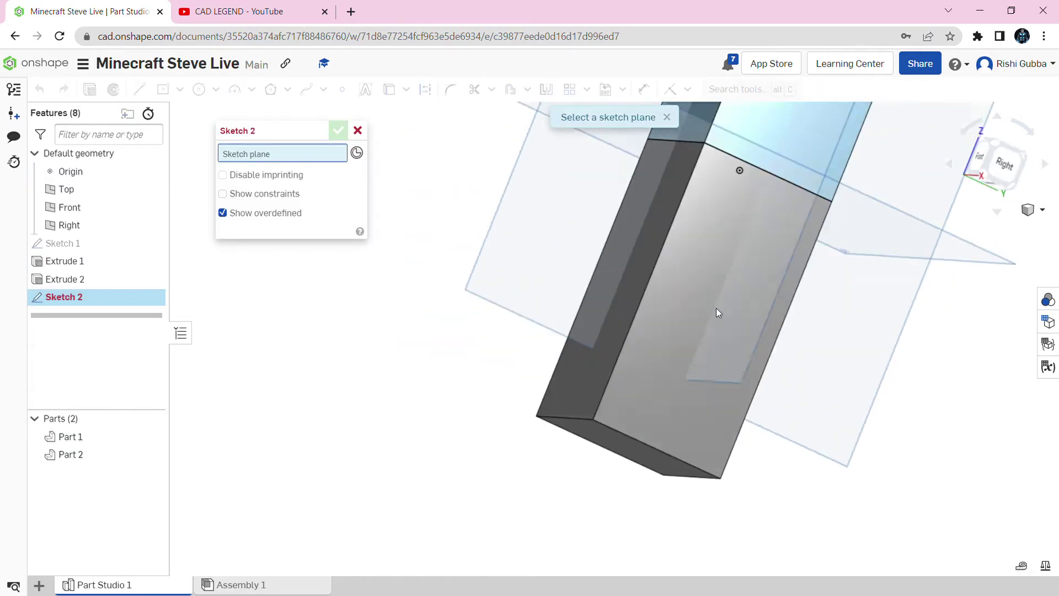
left_click(989, 164)
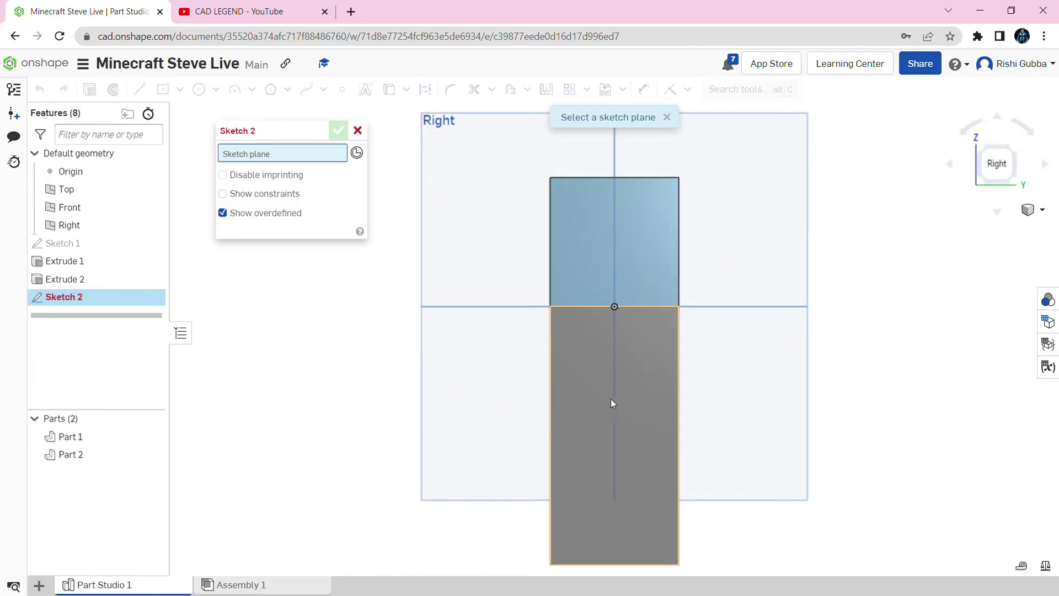
left_click(625, 386)
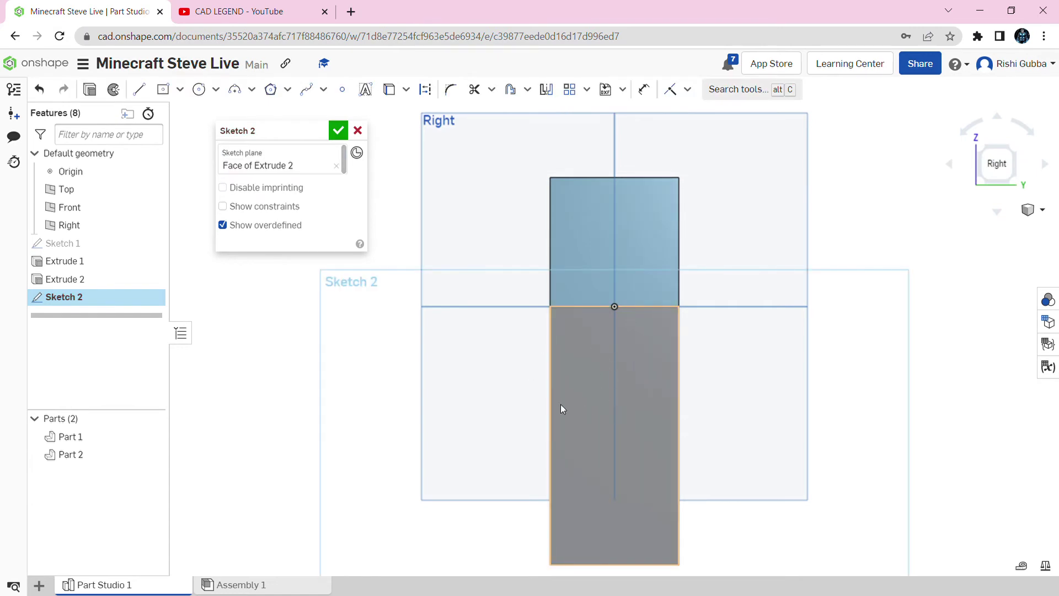
left_click(140, 90)
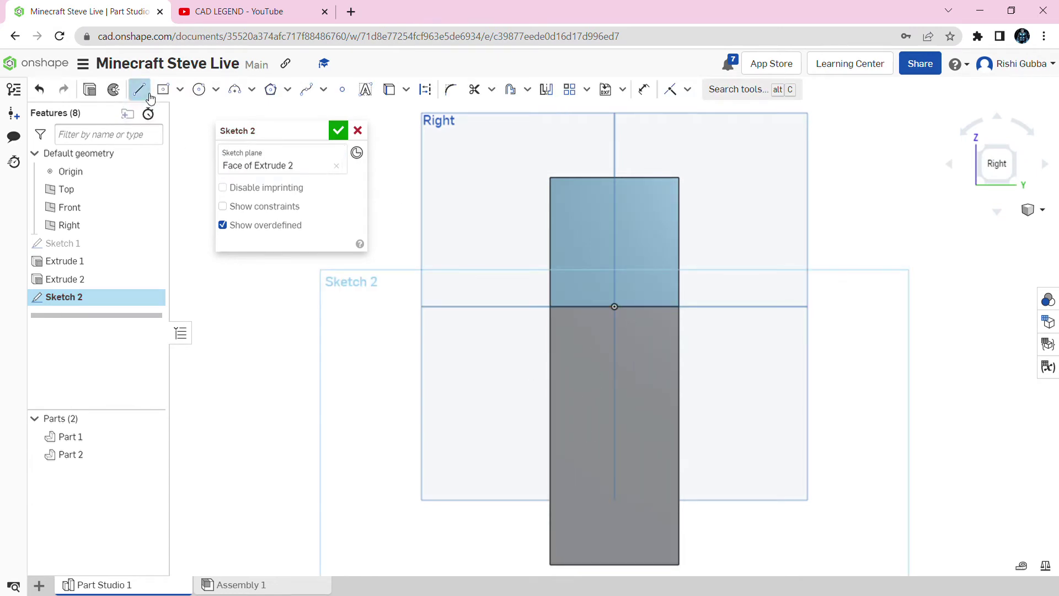
left_click(680, 306)
left_click(661, 566)
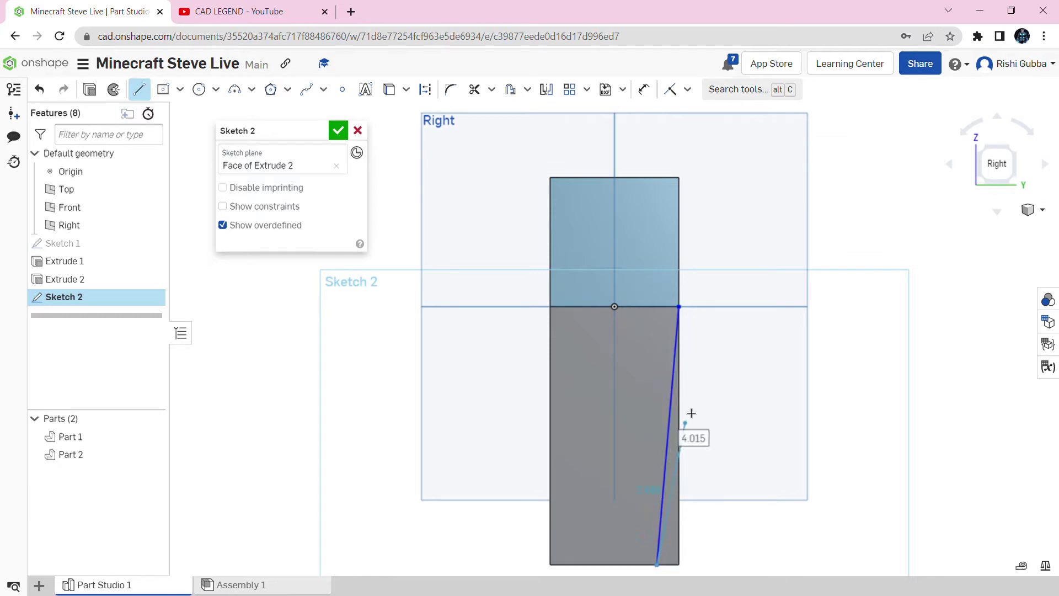
Step: Dimension the line's angle to the block edge as 178° and close the sketch
left_click(645, 89)
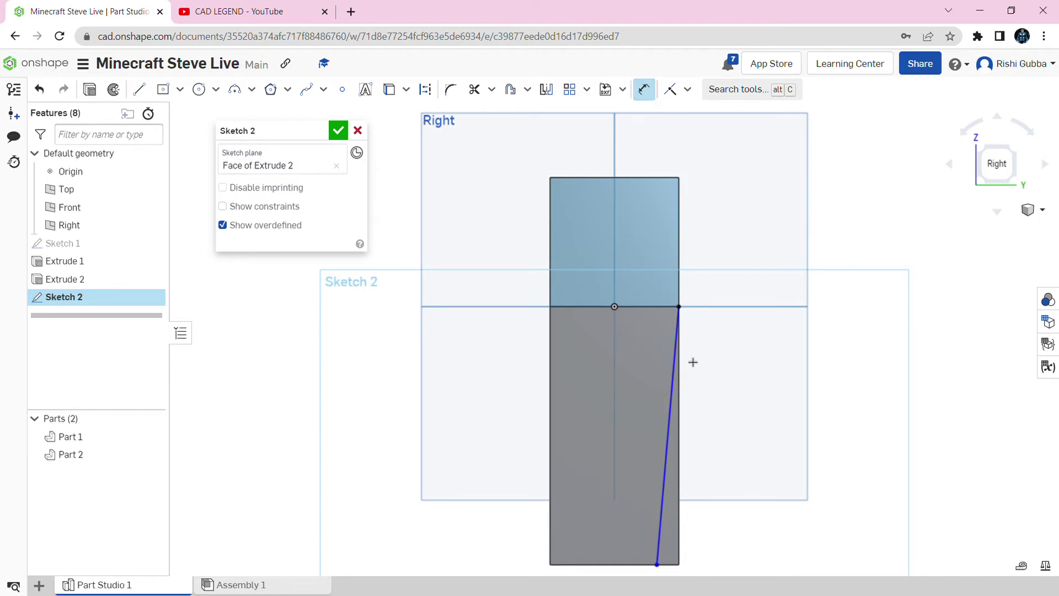
left_click(678, 373)
left_click(680, 380)
left_click(758, 371)
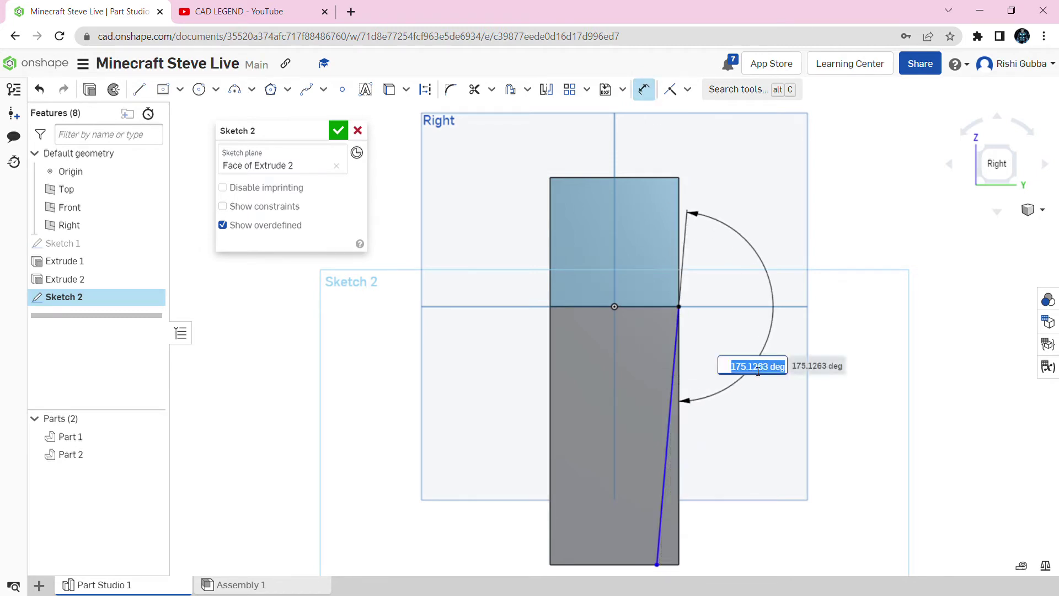
key("BackSpace")
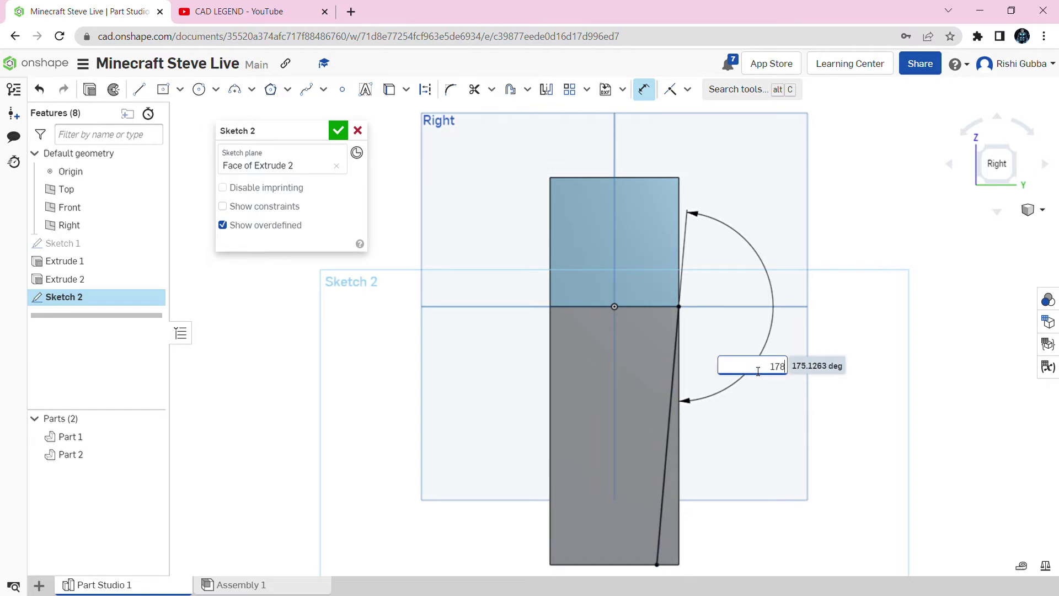
key("Return")
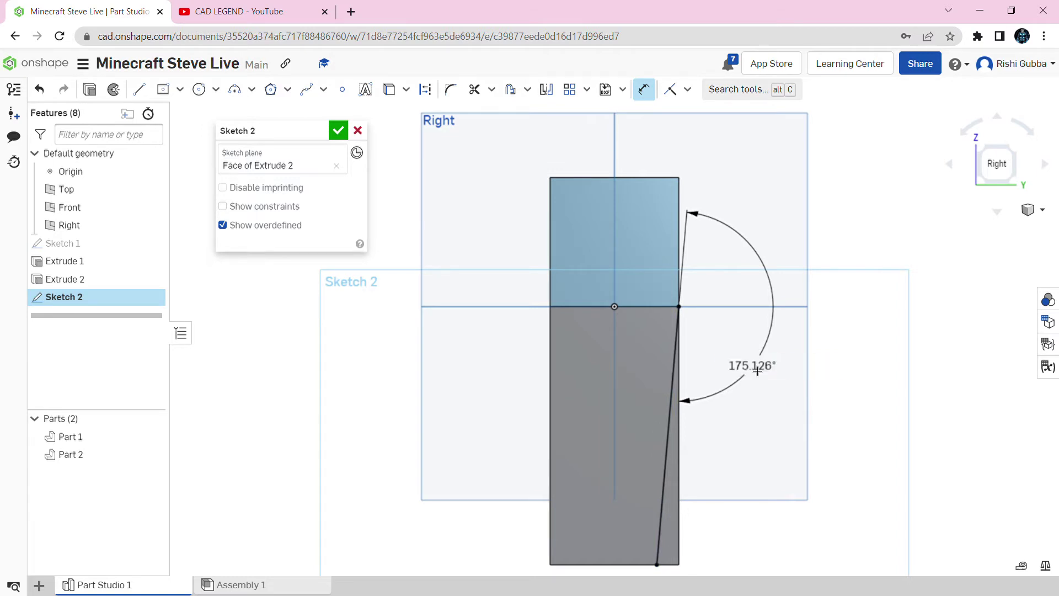
left_click(338, 130)
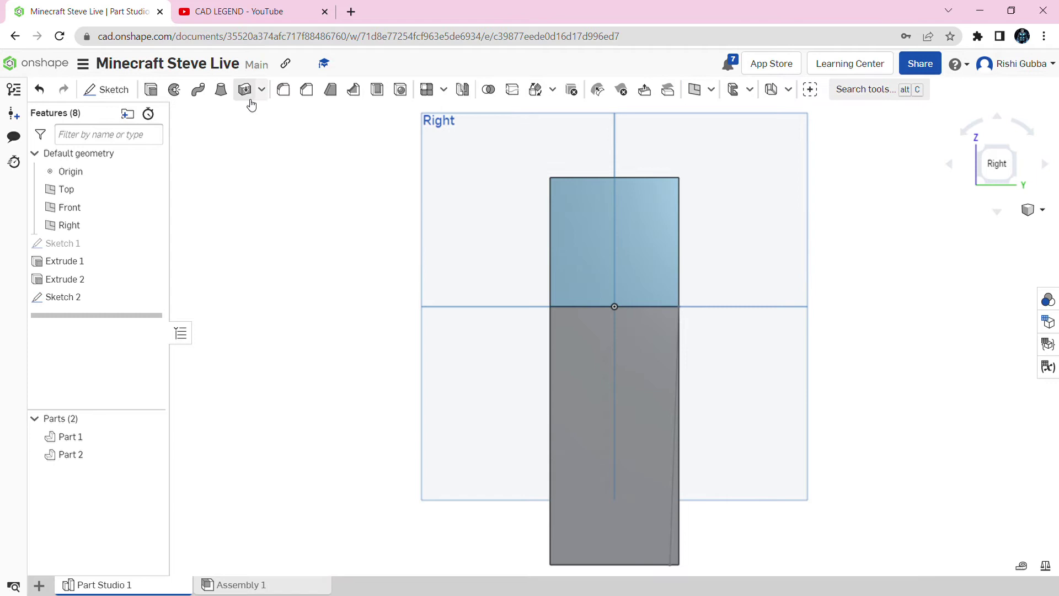
Step: Cut the thin sliver beside the slanted line Through all of Part 2 with a Remove extrude
left_click(151, 91)
left_click(298, 167)
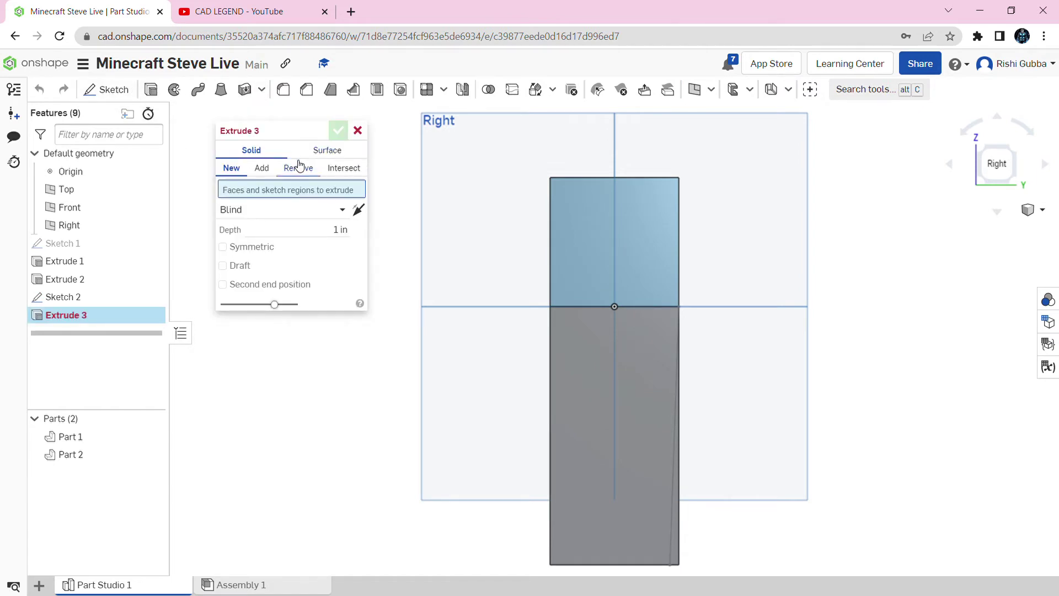
scroll(701, 448, "up", 5)
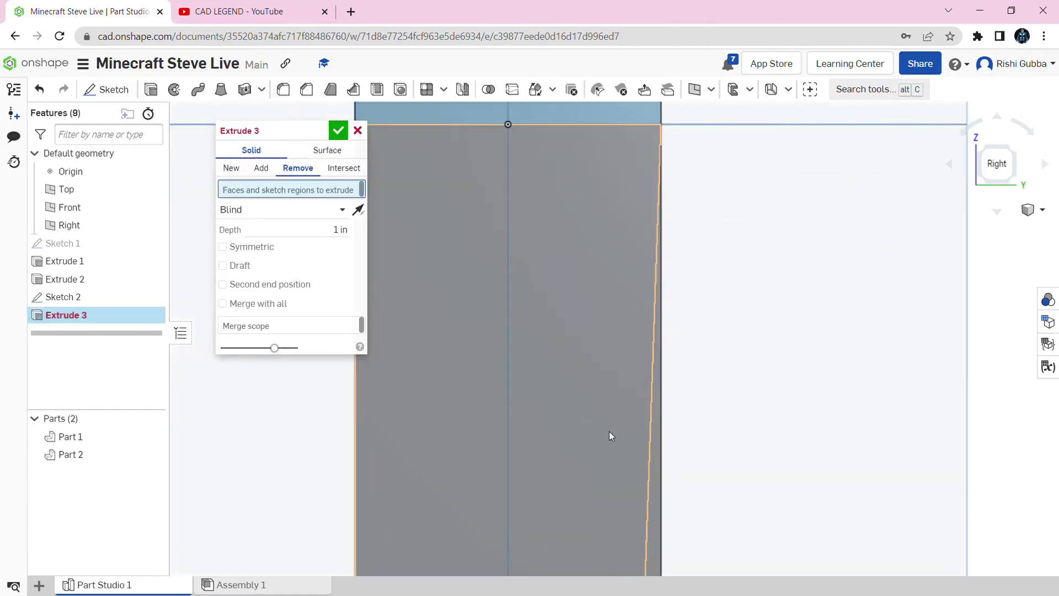
left_click(657, 439)
scroll(684, 375, "down", 2)
right_click_drag(710, 405, 648, 381)
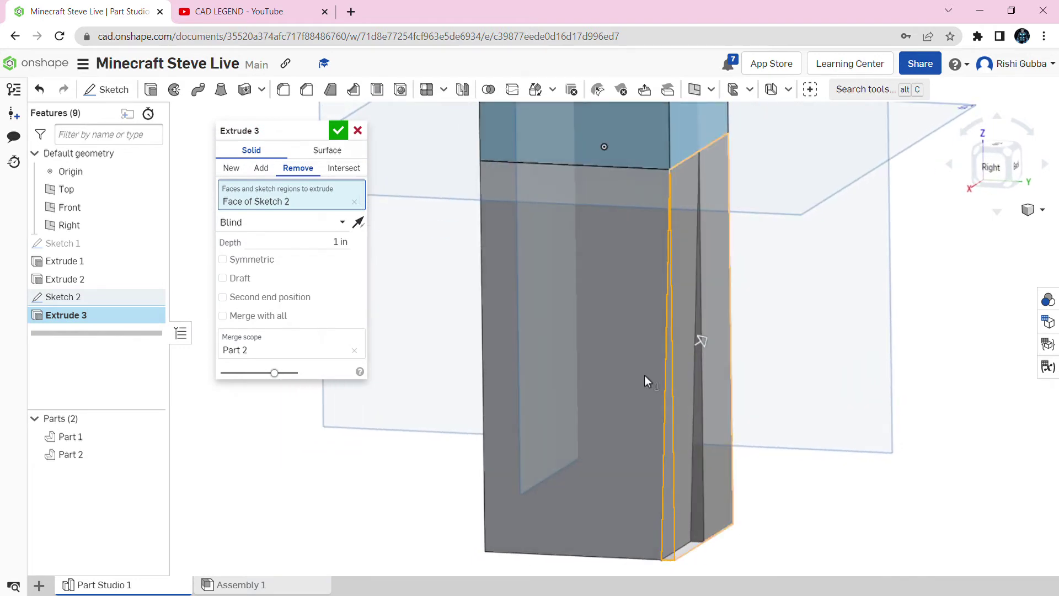
left_click(322, 223)
left_click(269, 334)
scroll(502, 371, "down", 3)
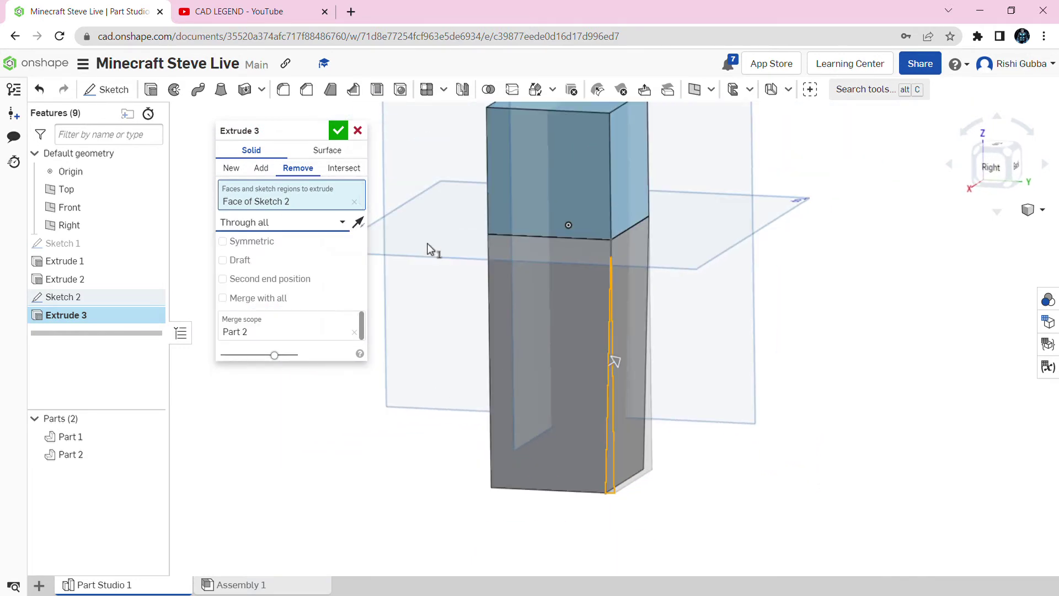
left_click(338, 131)
scroll(482, 325, "down", 2)
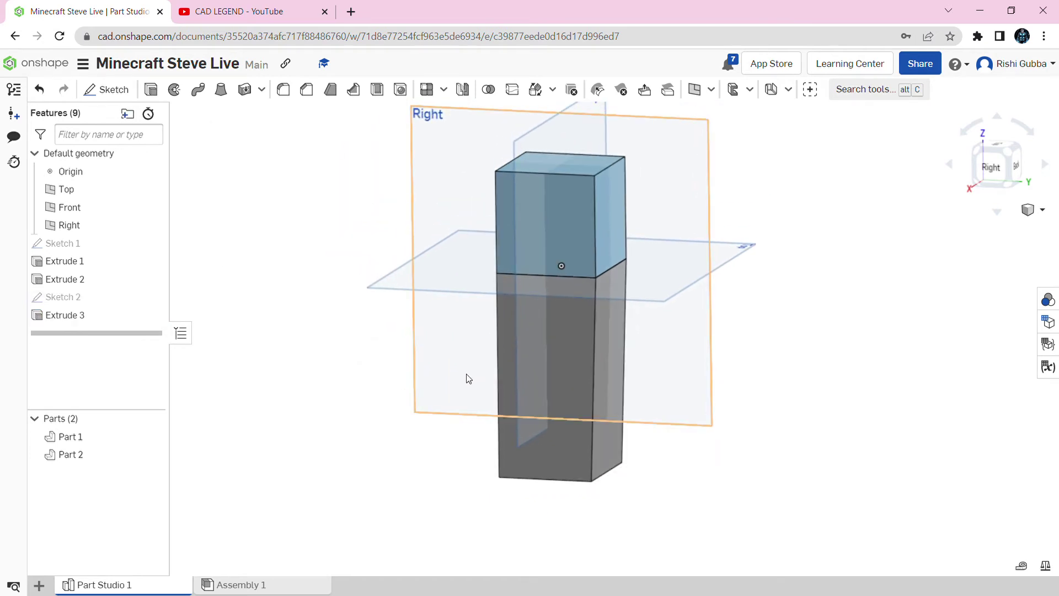
Step: Hide the Top, Front and Right planes and the origin
key("p")
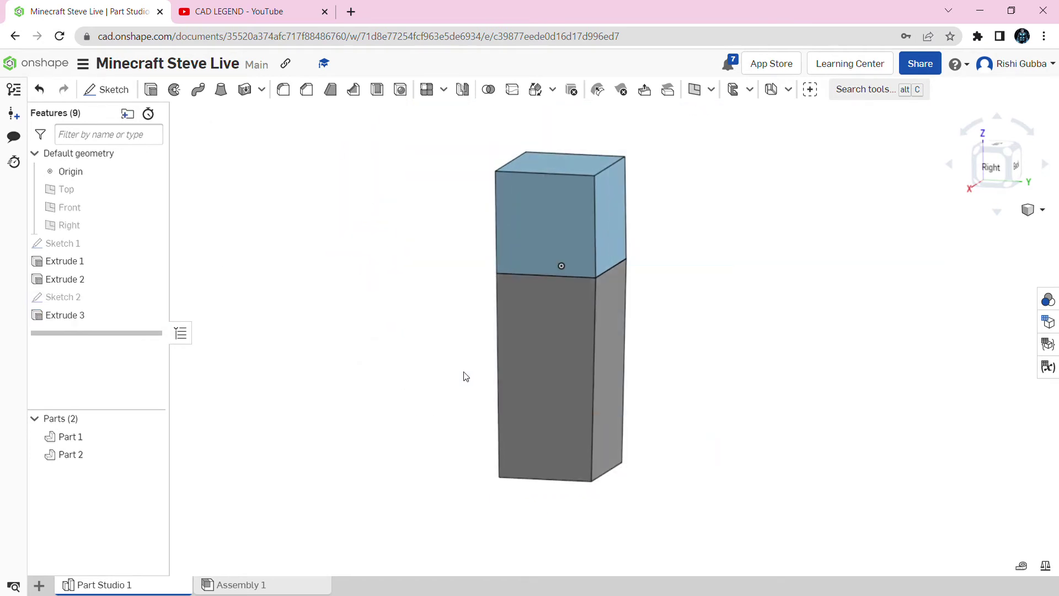
left_click(150, 172)
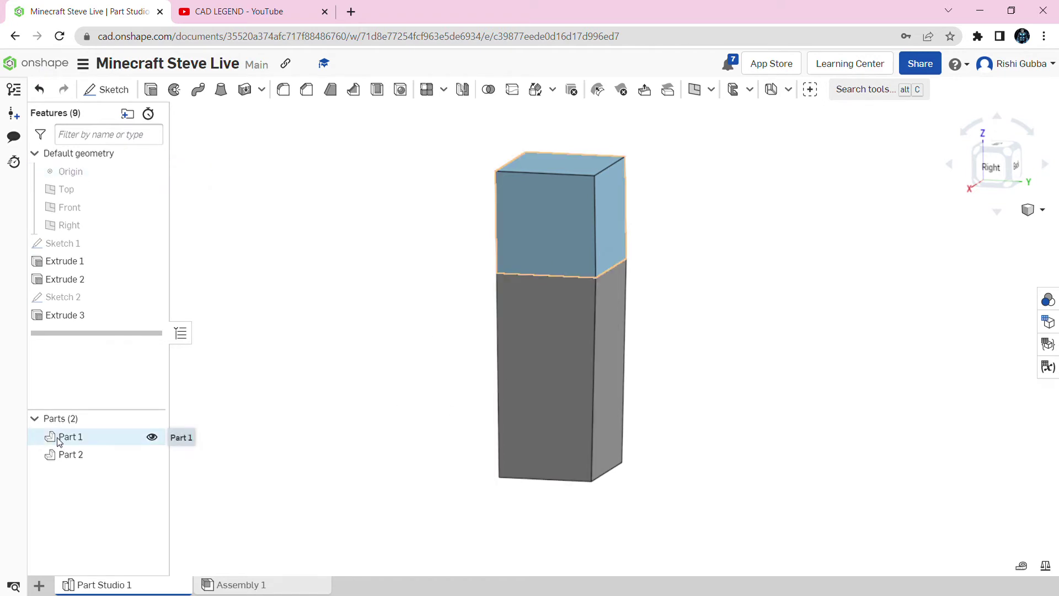
Step: Set Part 1's appearance colour to teal 0EAEAE
right_click(106, 440)
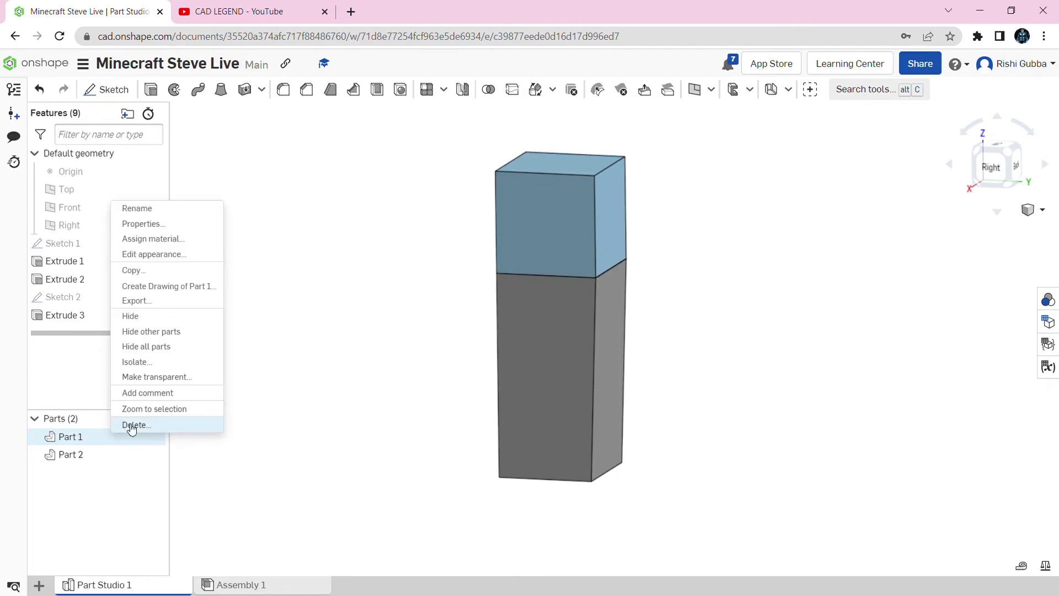
left_click(139, 254)
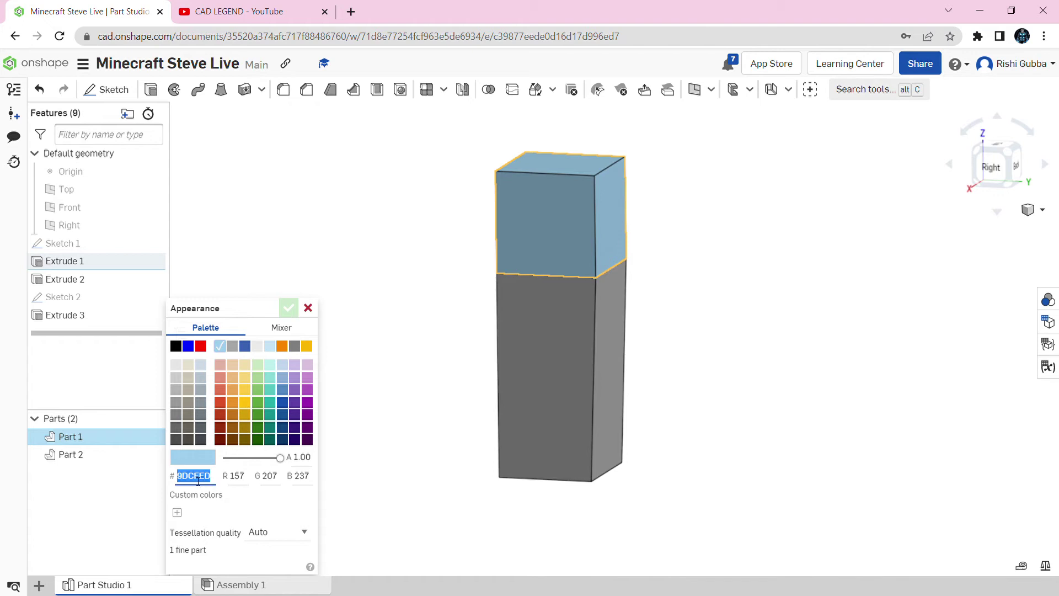
type("0eaeae")
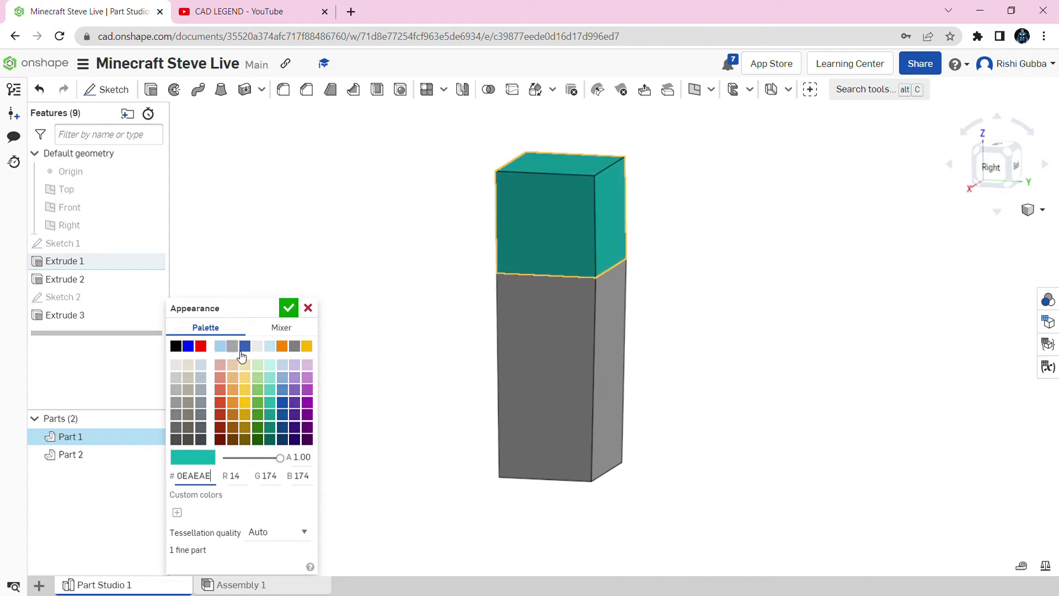
left_click(288, 307)
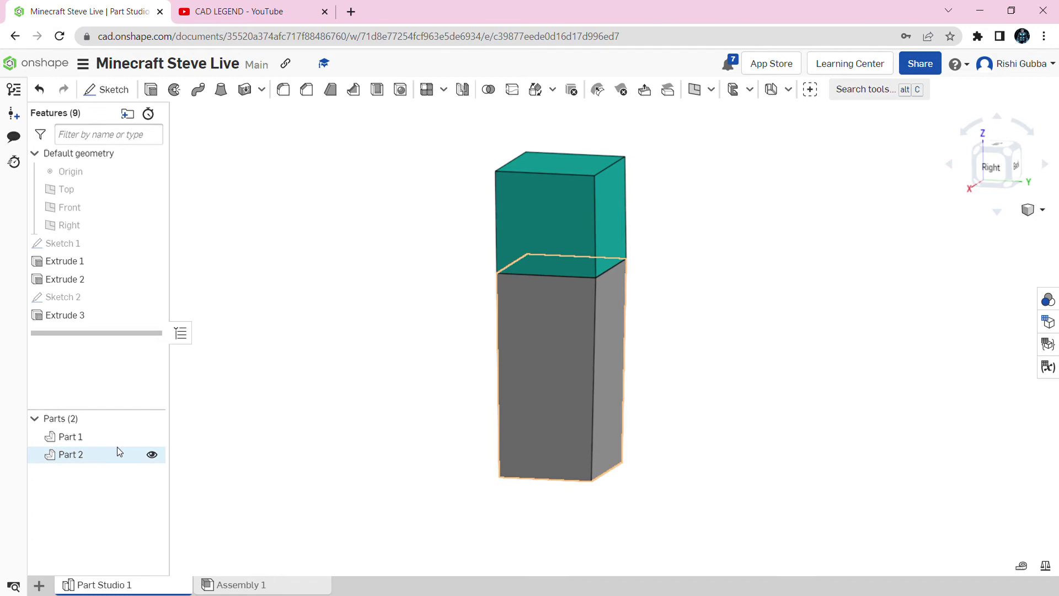
Step: Set Part 2's appearance colour to brown A97D64
right_click(101, 459)
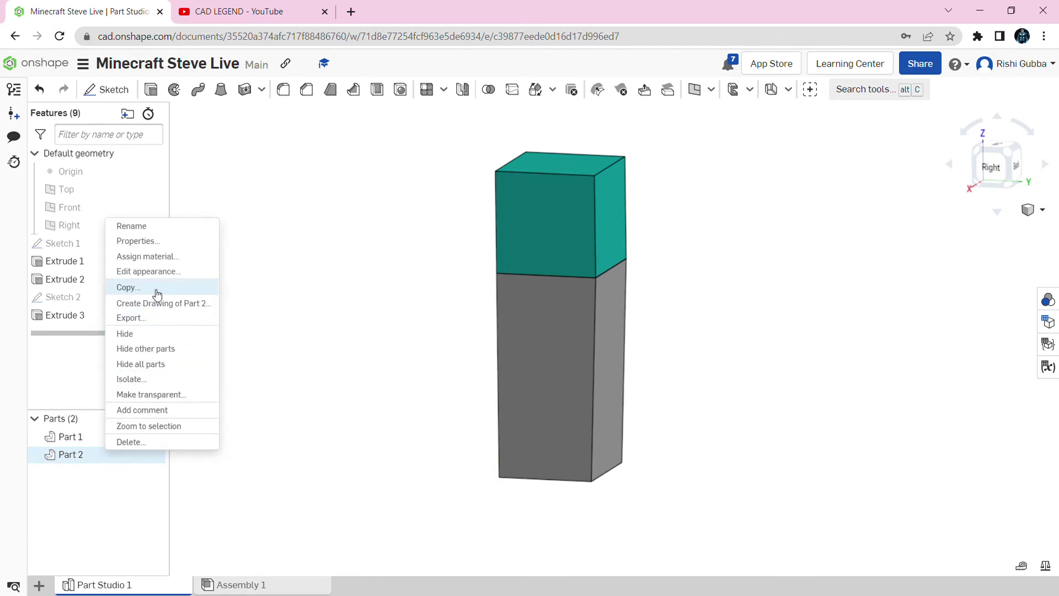
left_click(150, 273)
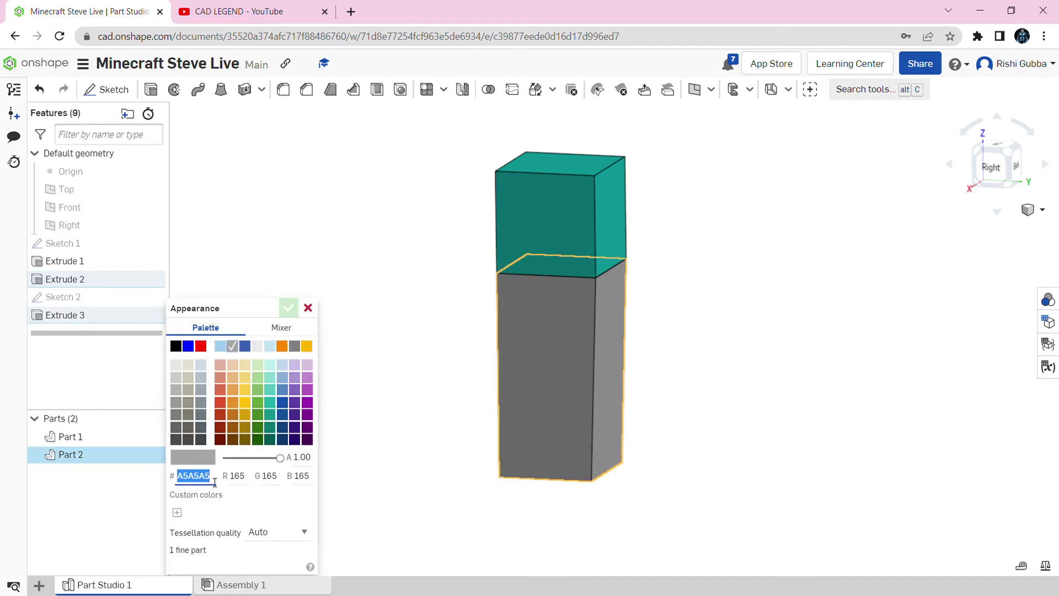
key("BackSpace")
type("a97d64")
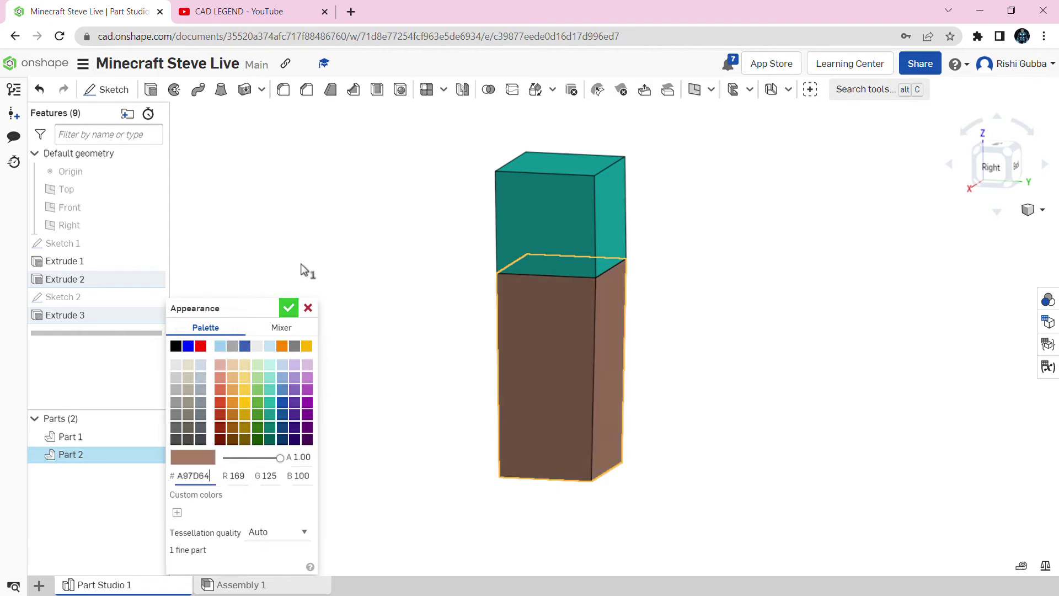
left_click(289, 308)
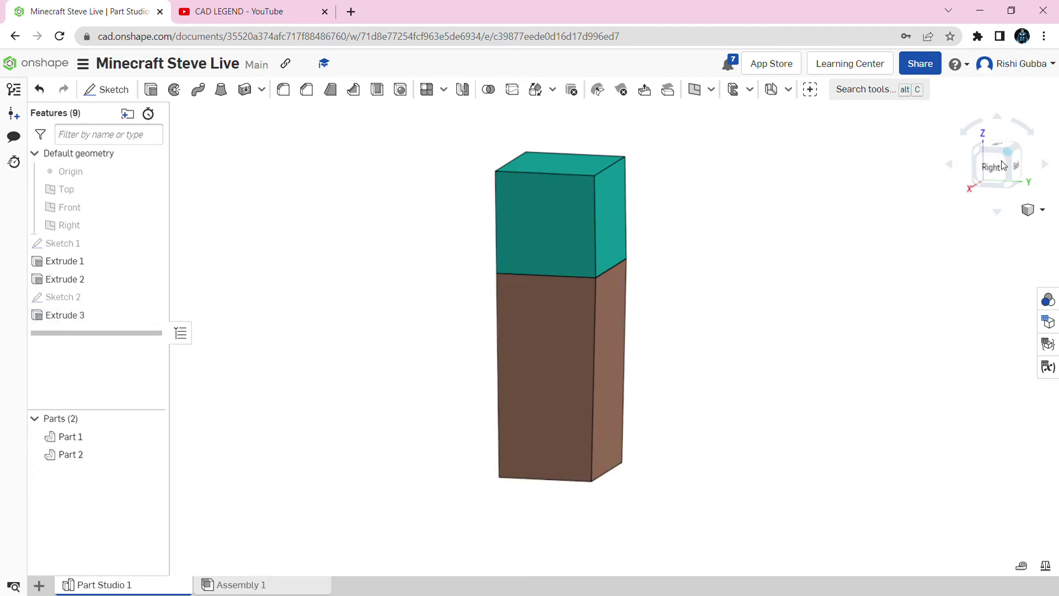
Step: Switch to the trimetric view and rename Part Studio 1 to 'Arm'
left_click(1033, 210)
left_click(992, 258)
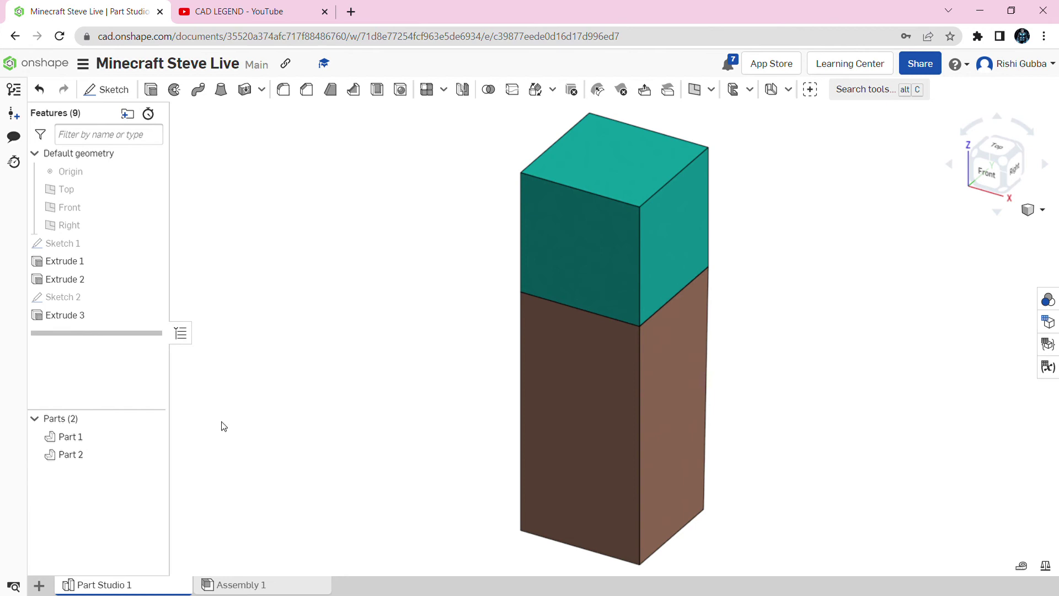
right_click(134, 582)
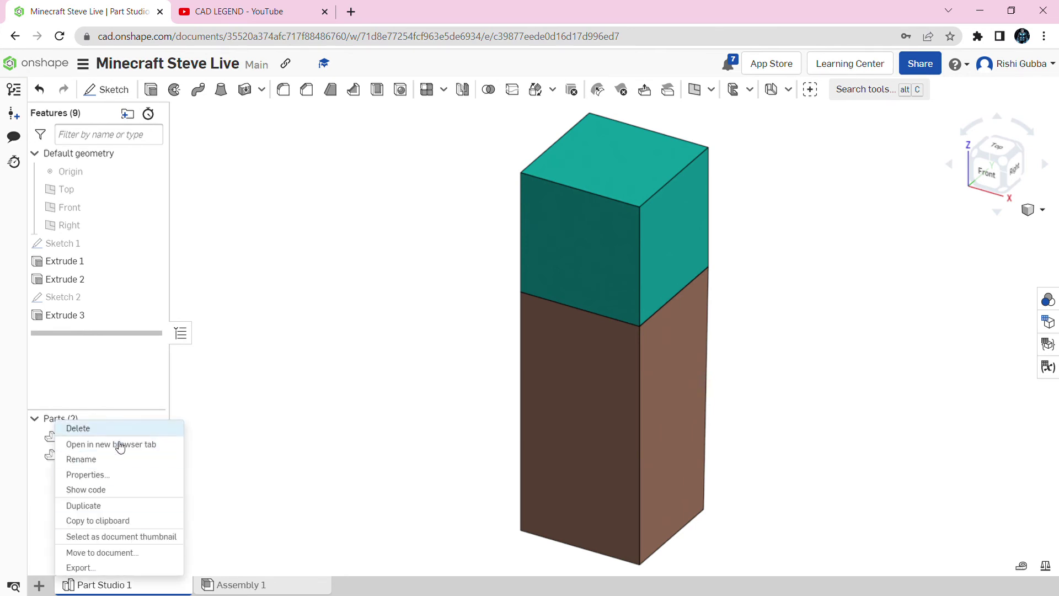
left_click(96, 462)
key("BackSpace")
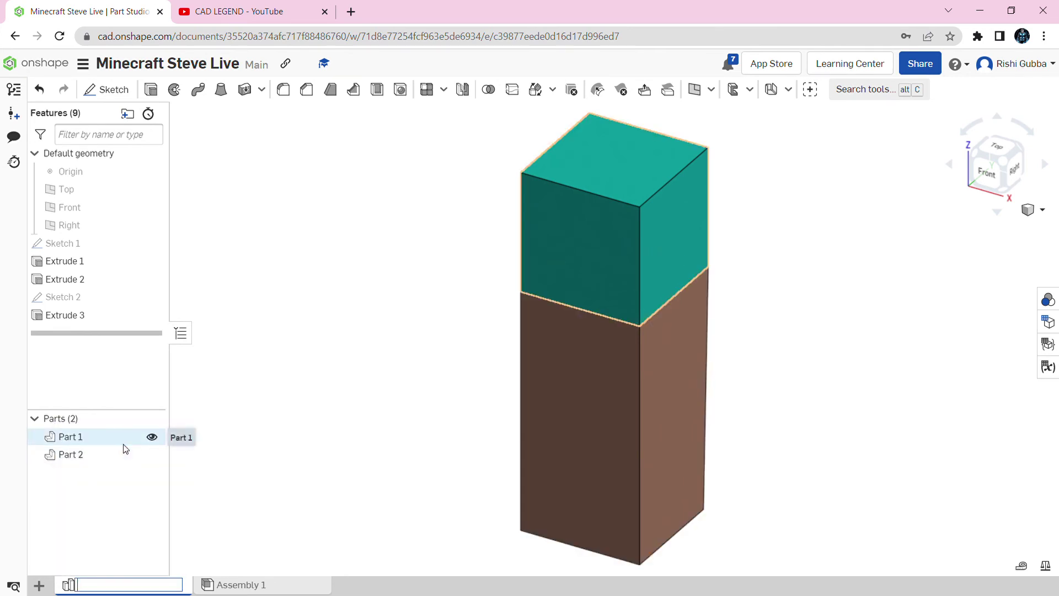
key("Return")
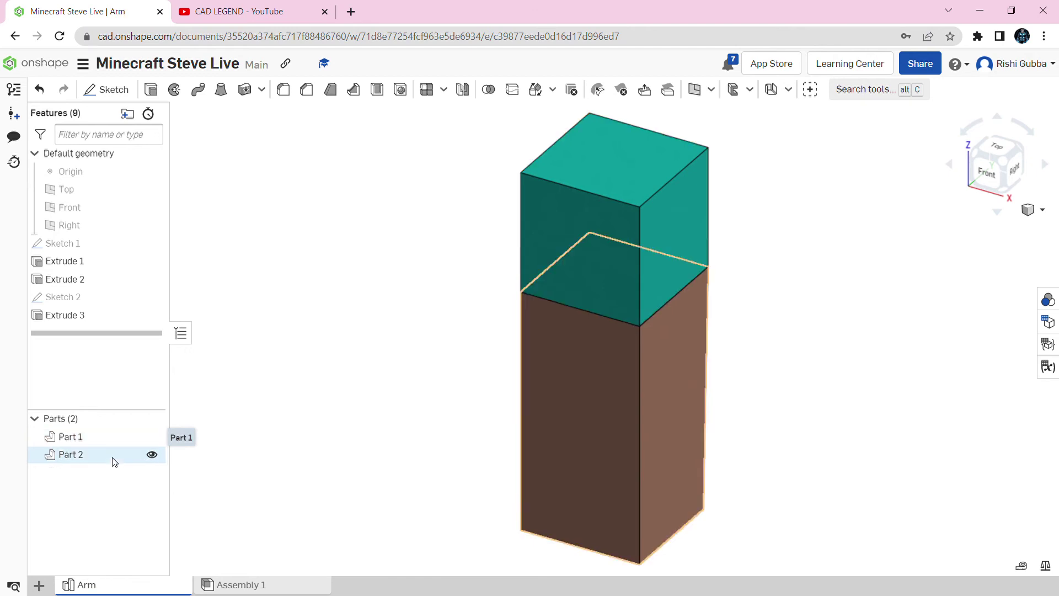
Step: Create a new assembly and insert Part 1 and Part 2 from the Arm part studio
left_click(38, 585)
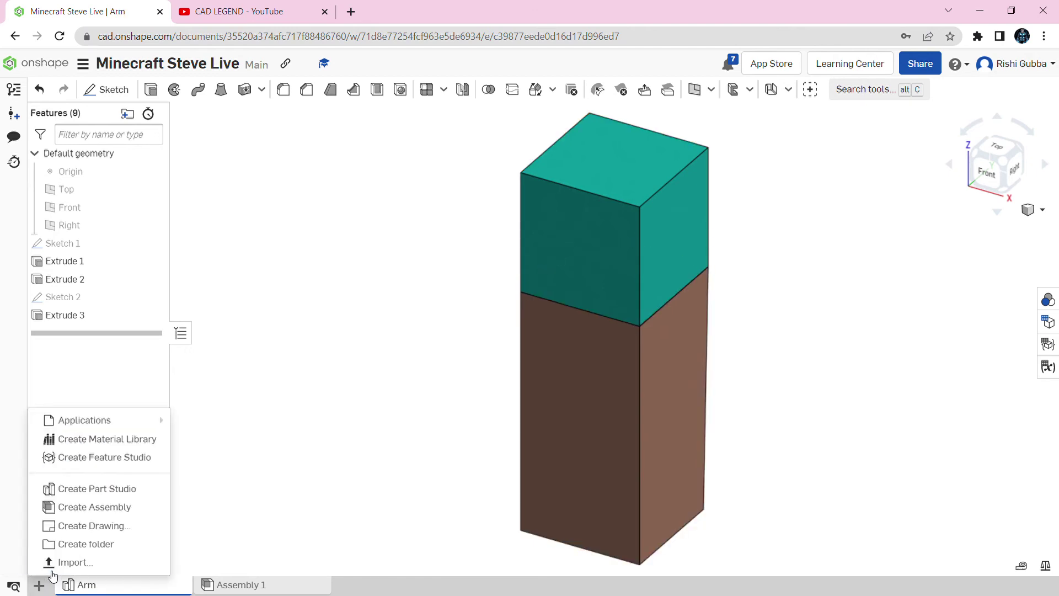
left_click(82, 508)
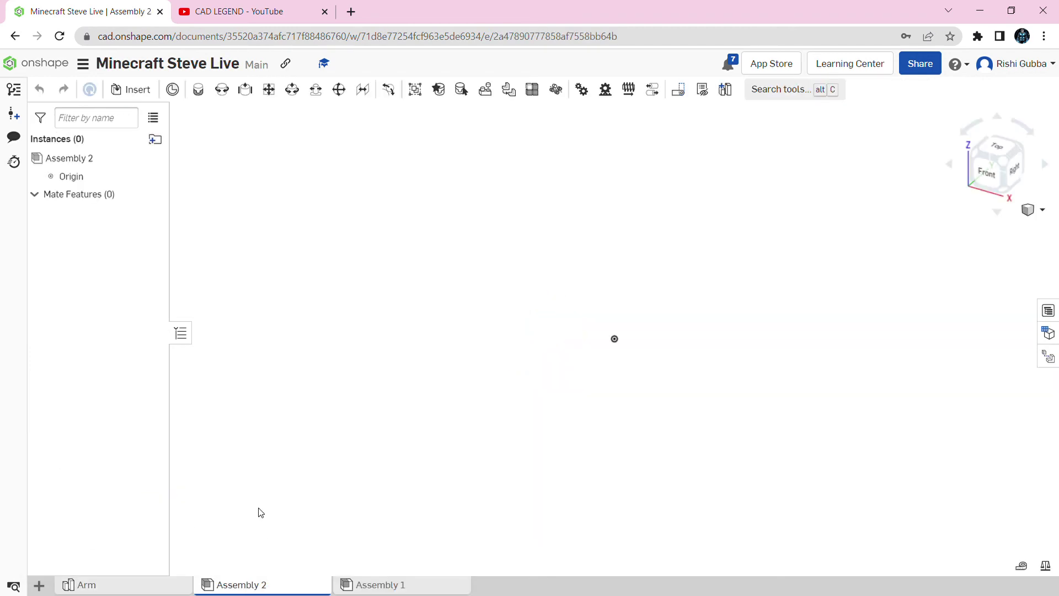
left_click(135, 91)
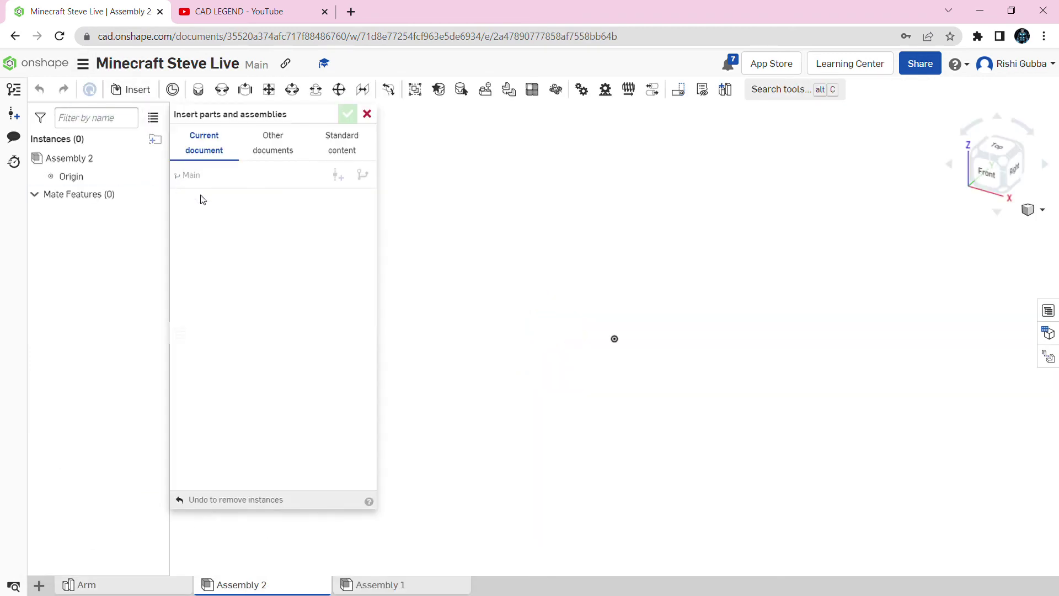
left_click(276, 282)
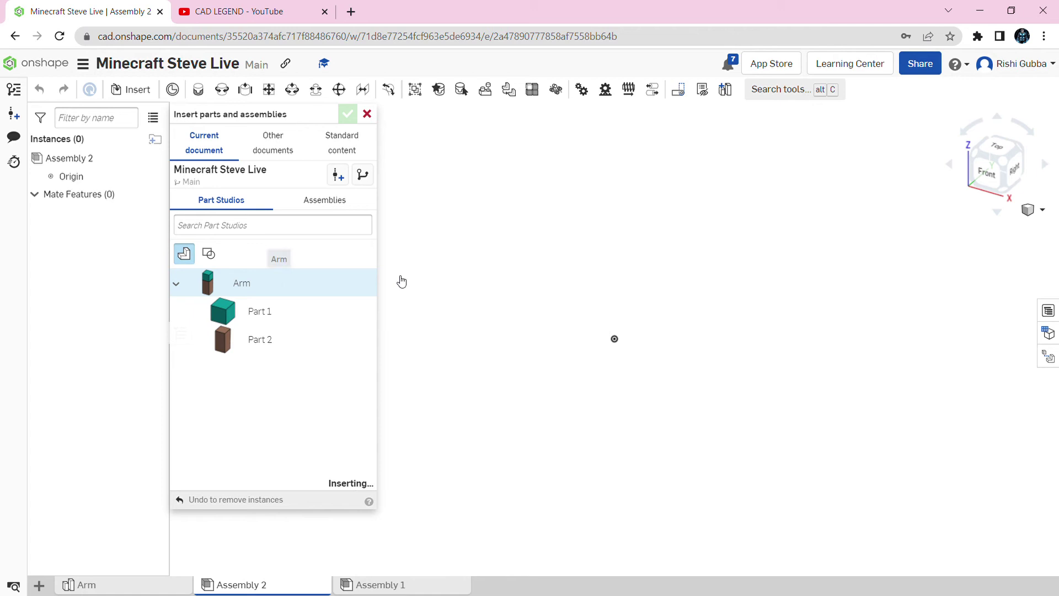
left_click(598, 317)
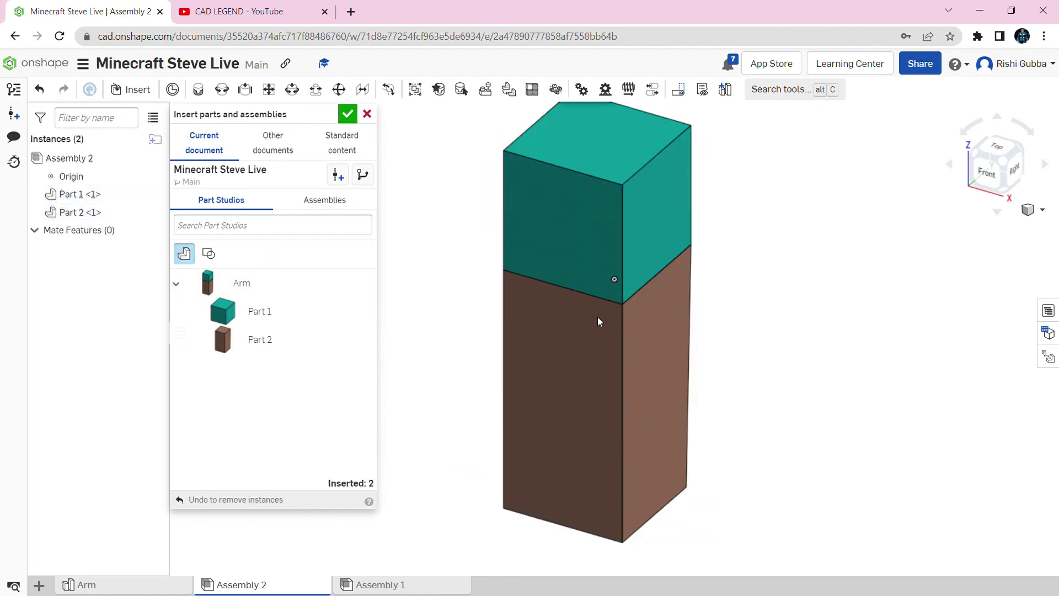
left_click(348, 114)
Step: Move the brown block to the lower right and the teal cube up-left, separating them
scroll(553, 286, "down", 1)
left_click_drag(562, 342, 691, 361)
left_click_drag(595, 259, 436, 254)
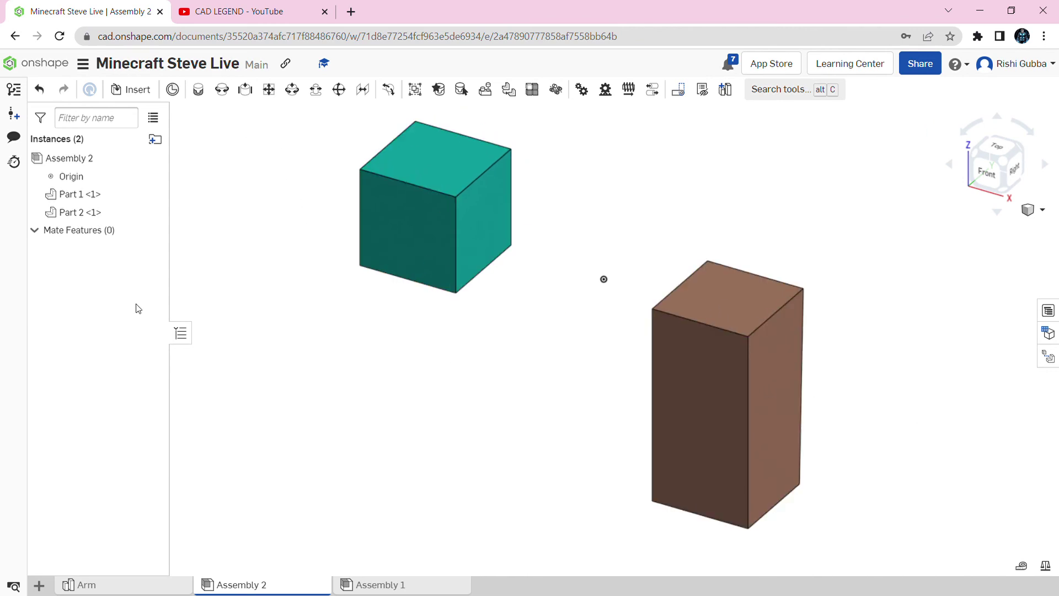
Step: Fasten the teal cube's bottom connector to the brown block's top-face connector as Fastened 1
left_click(199, 91)
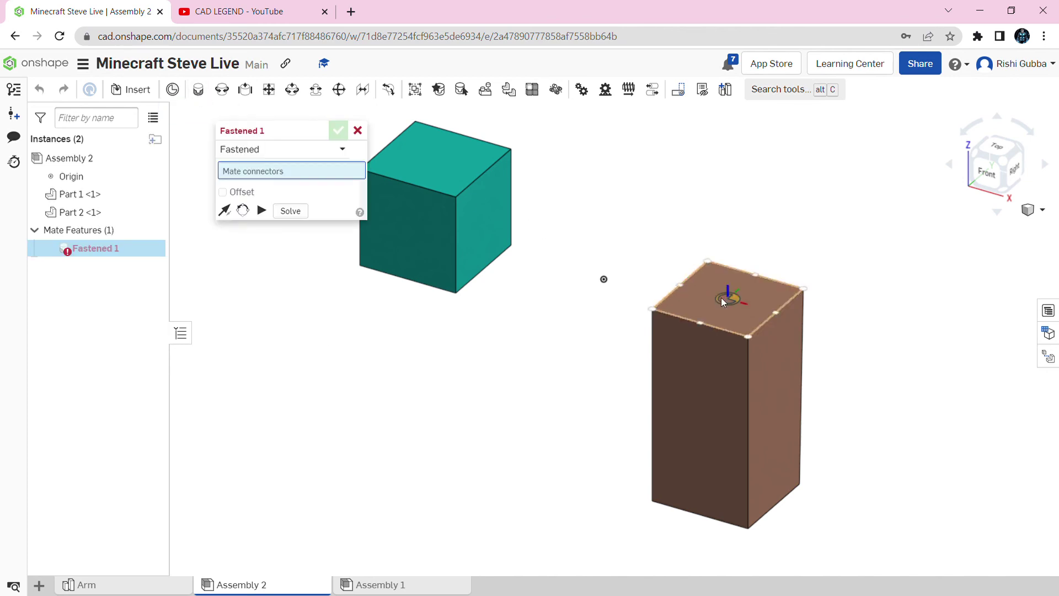
right_click_drag(725, 297, 726, 301)
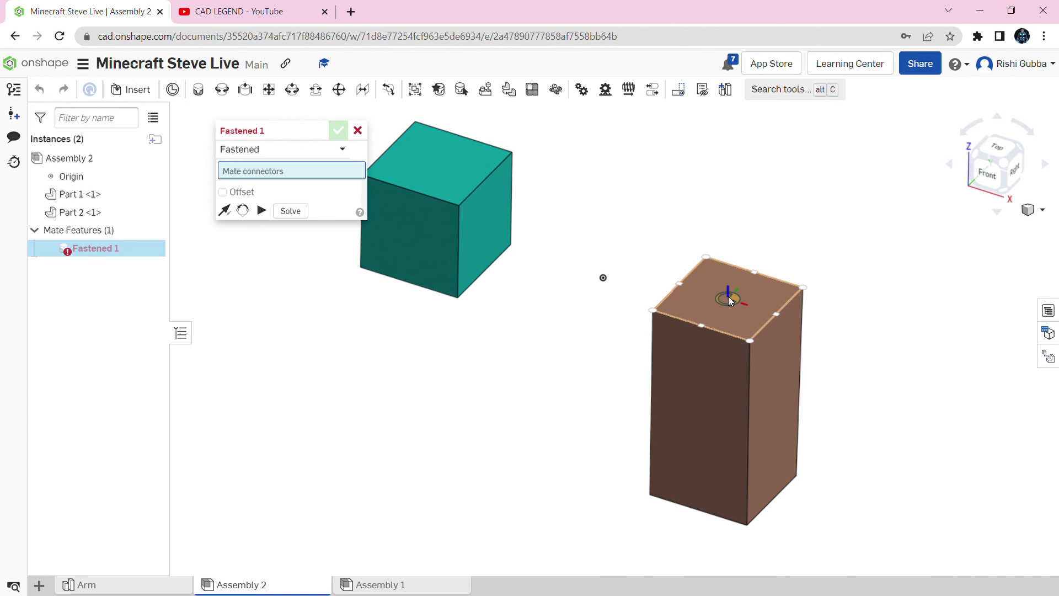
left_click(728, 297)
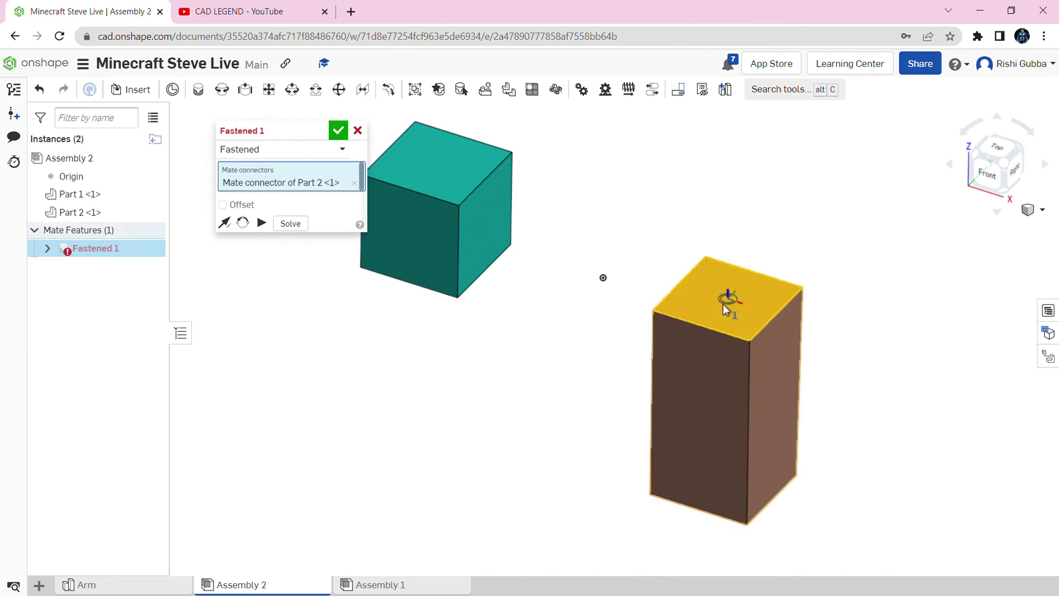
right_click_drag(531, 395, 553, 315)
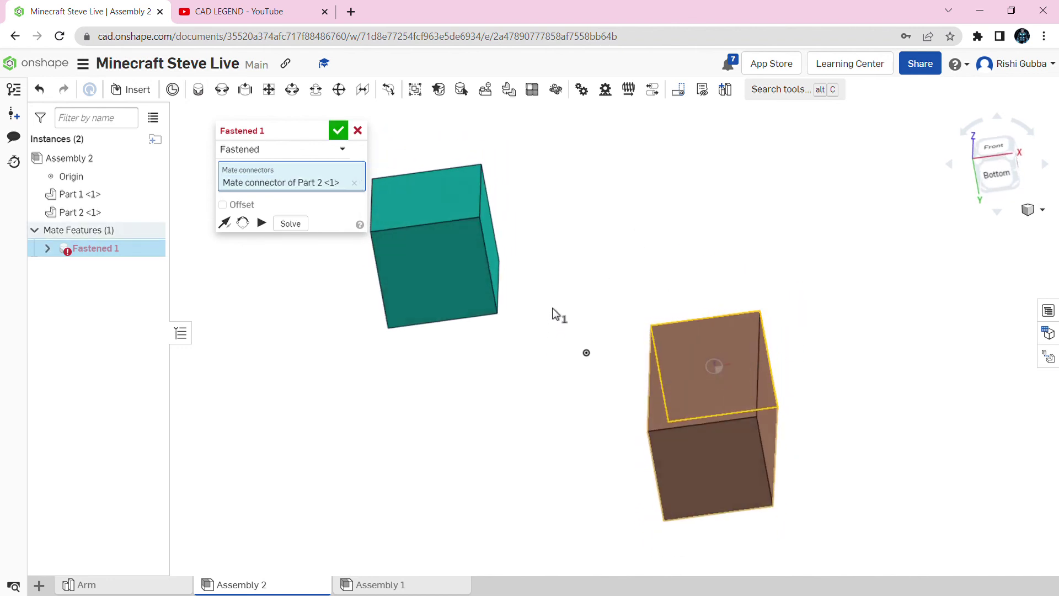
left_click(436, 281)
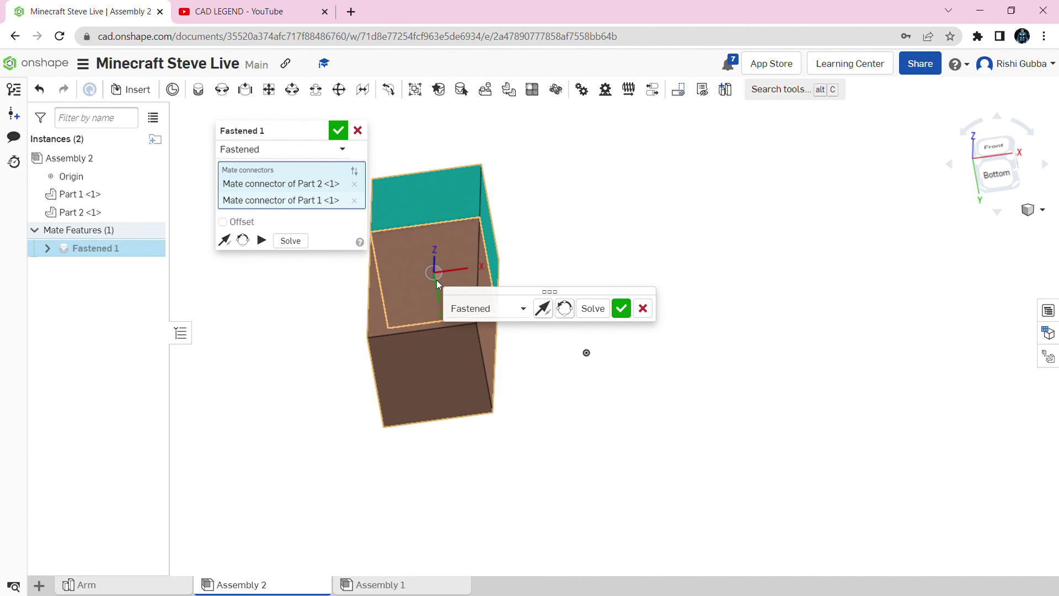
left_click(629, 313)
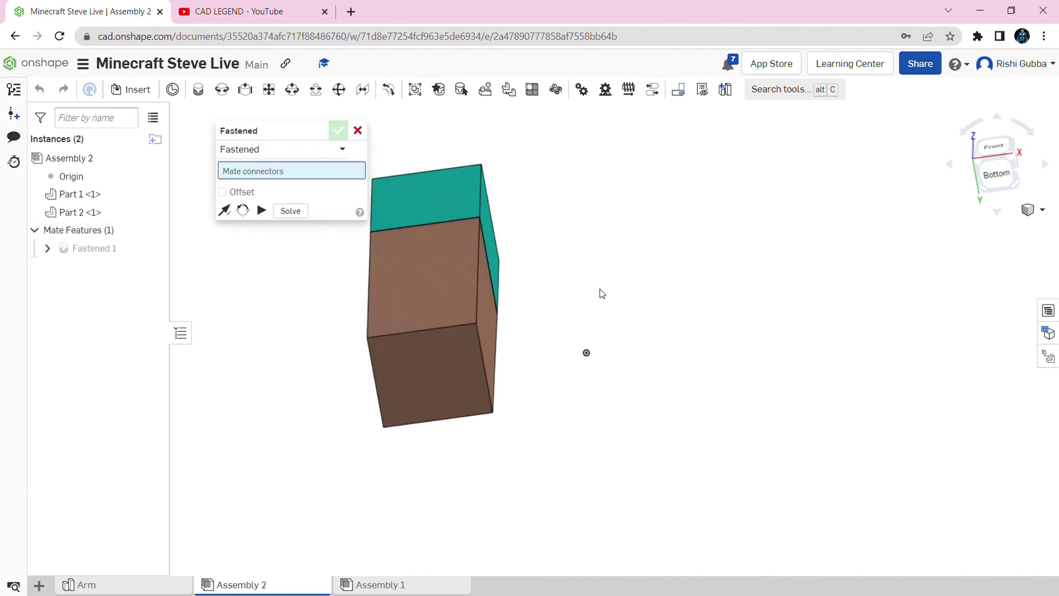
left_click(358, 131)
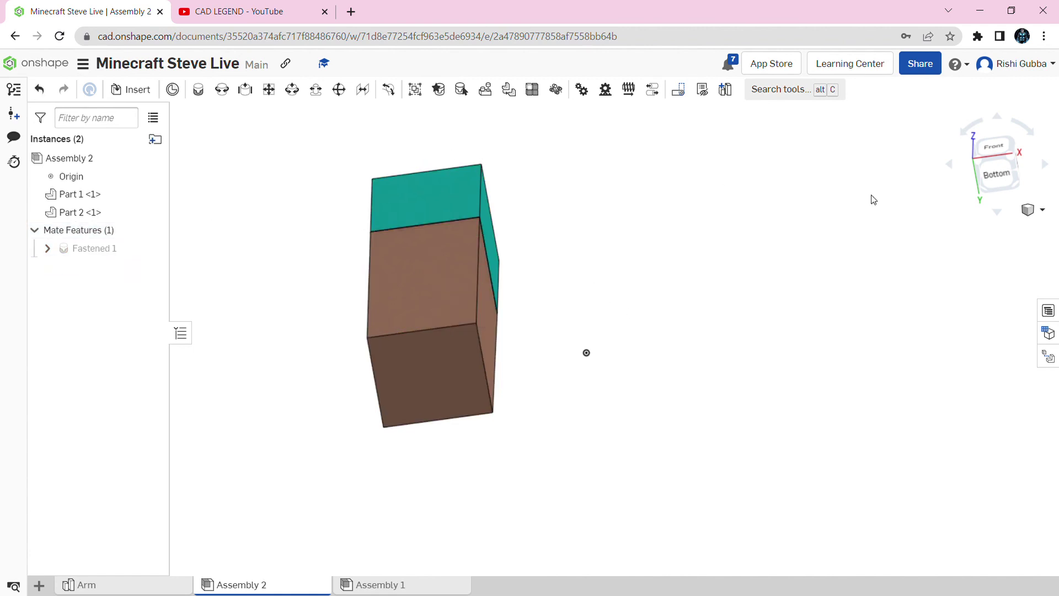
Step: Return the assembly to isometric view and bring up the CAD LEGEND YouTube channel
left_click(1027, 211)
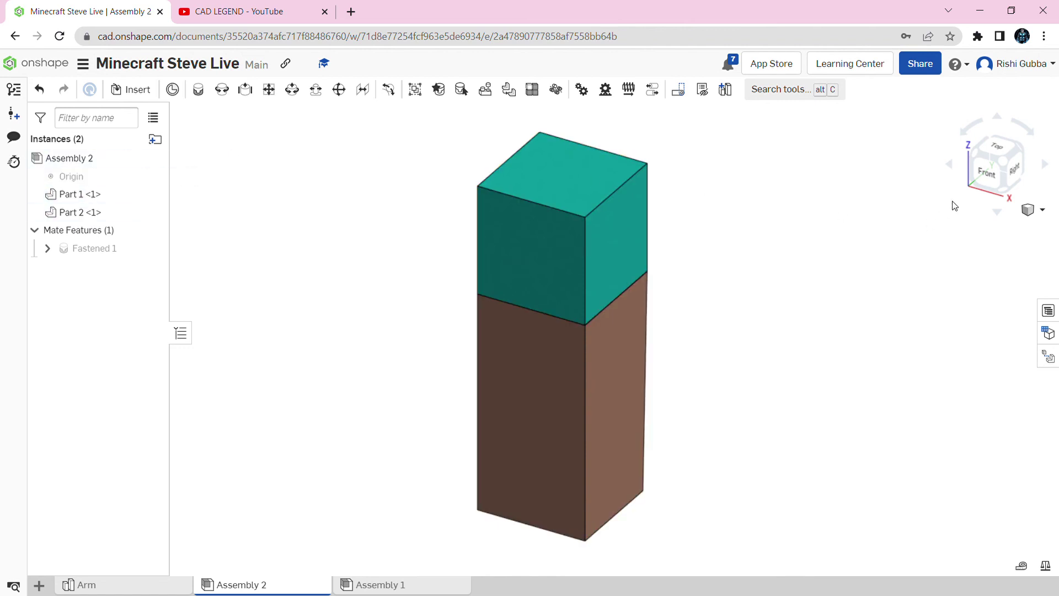
left_click(1004, 163)
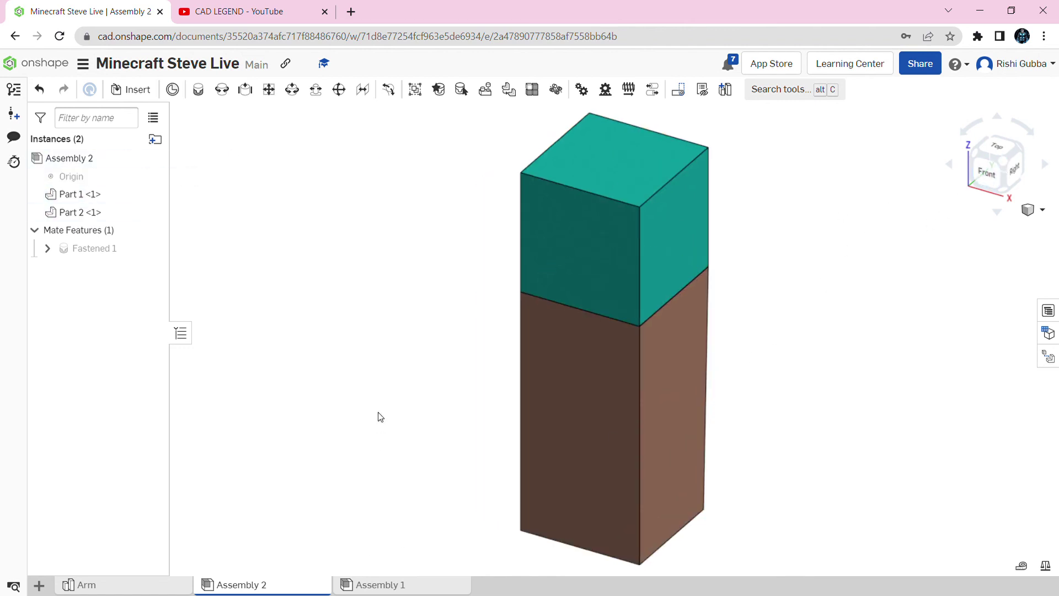
left_click(272, 6)
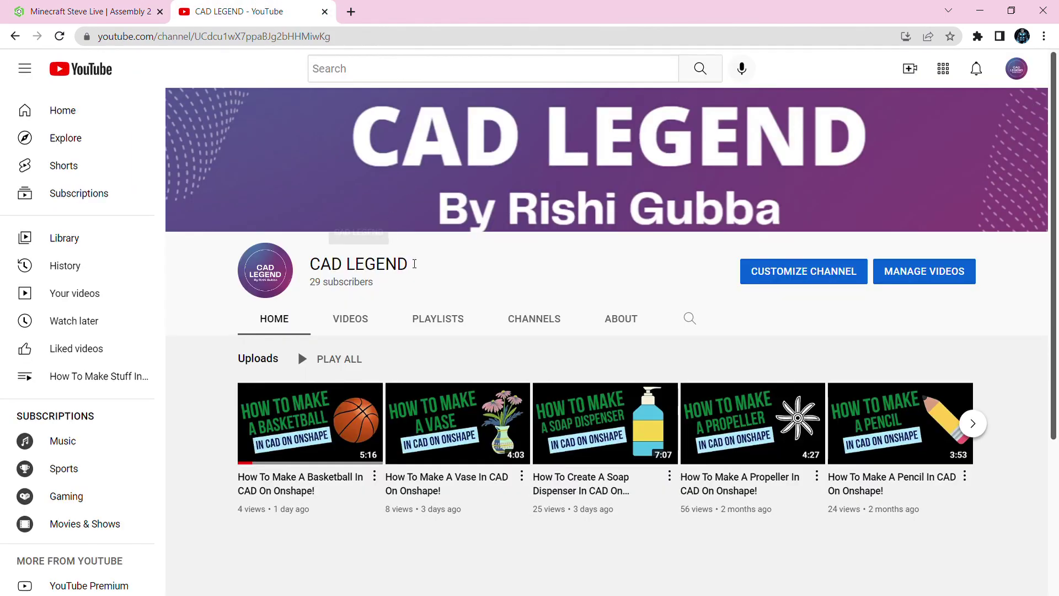